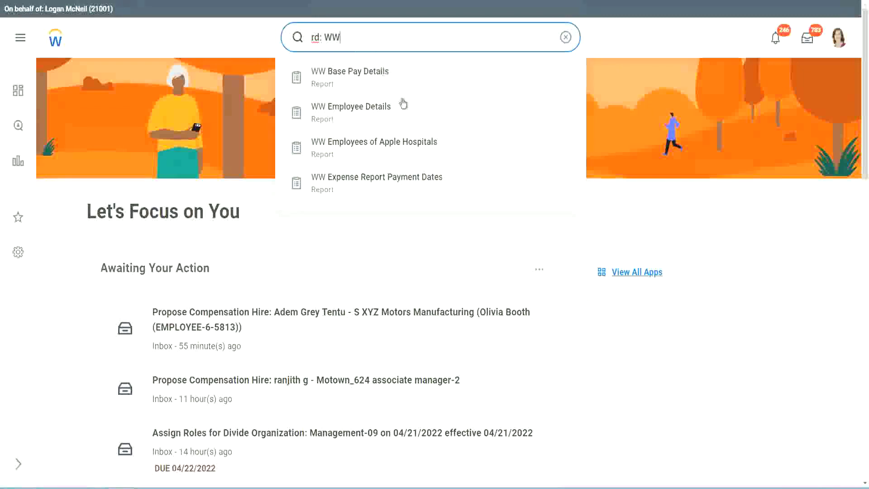
Step: Open the WW Employee Details custom report and review its column fields
click(379, 113)
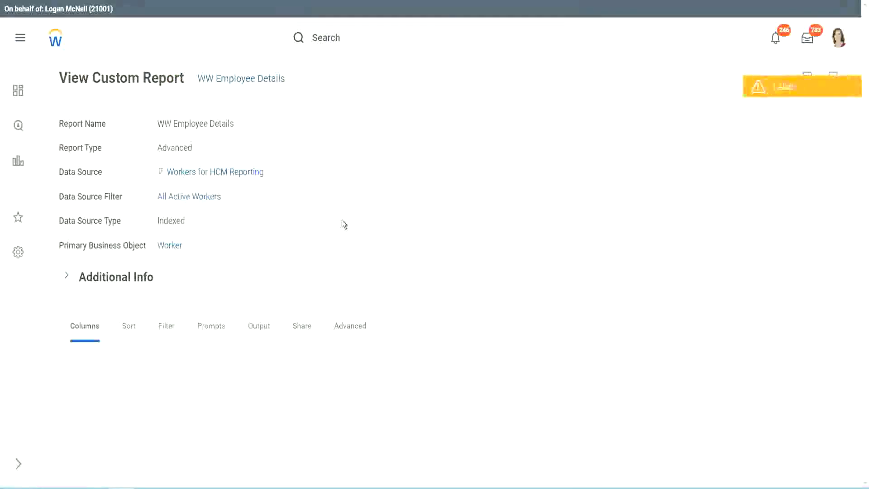
scroll(316, 227, down, 5)
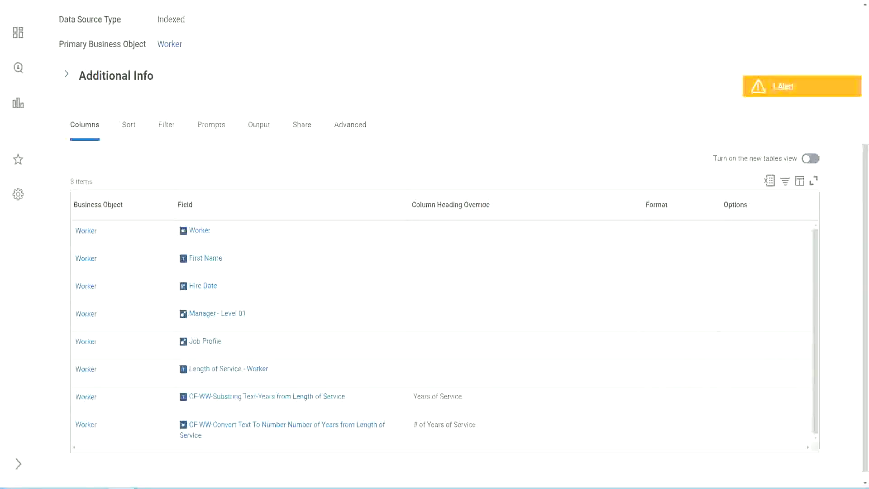
Step: Switch to Notepad++ and note "0 years" and "122 years", each followed by a blank line
key(alt+Tab)
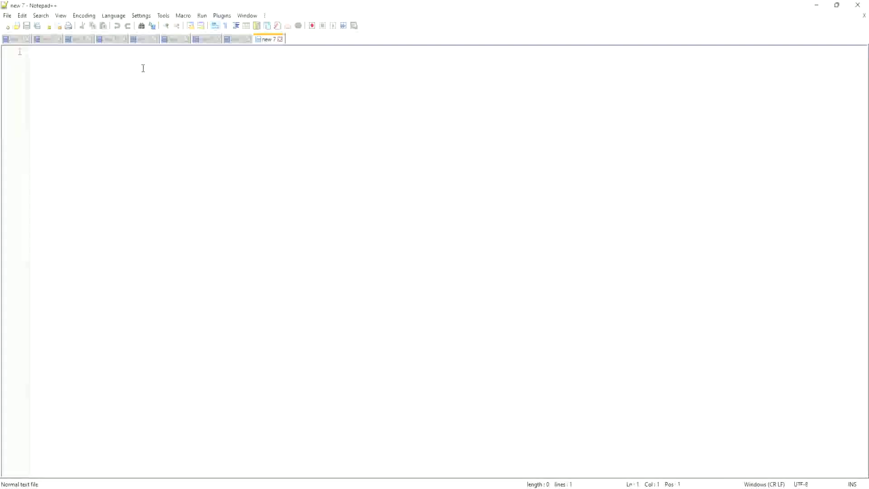
text(0 years)
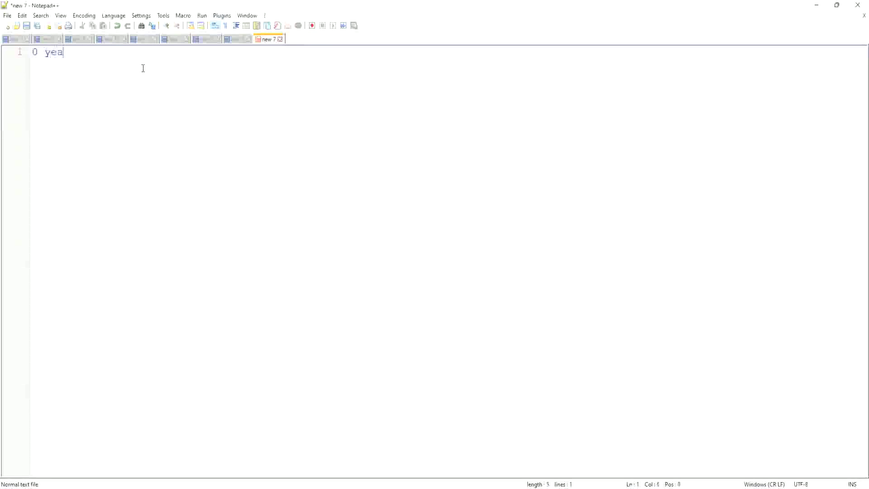
key(Return)
key(Return)
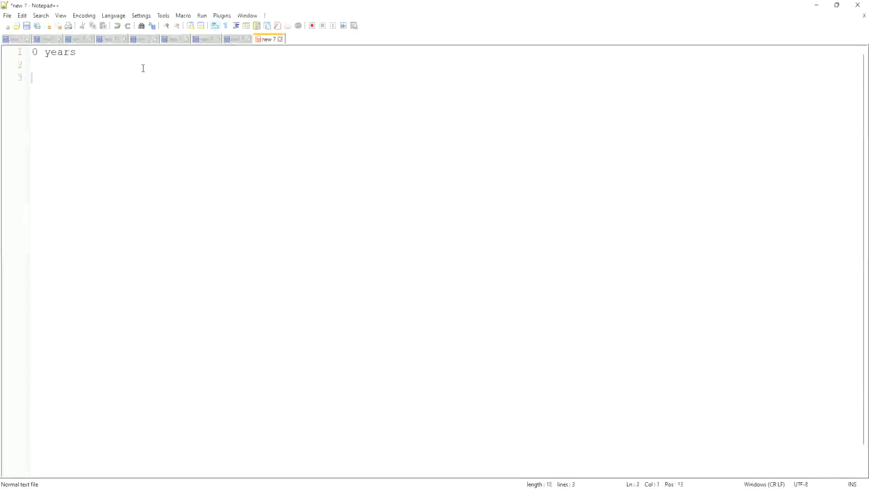
text(122)
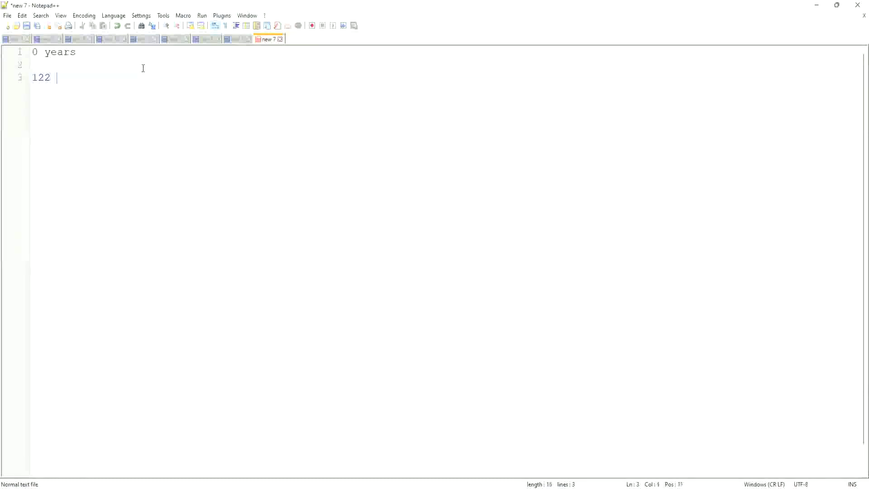
text( years)
key(Return)
key(Return)
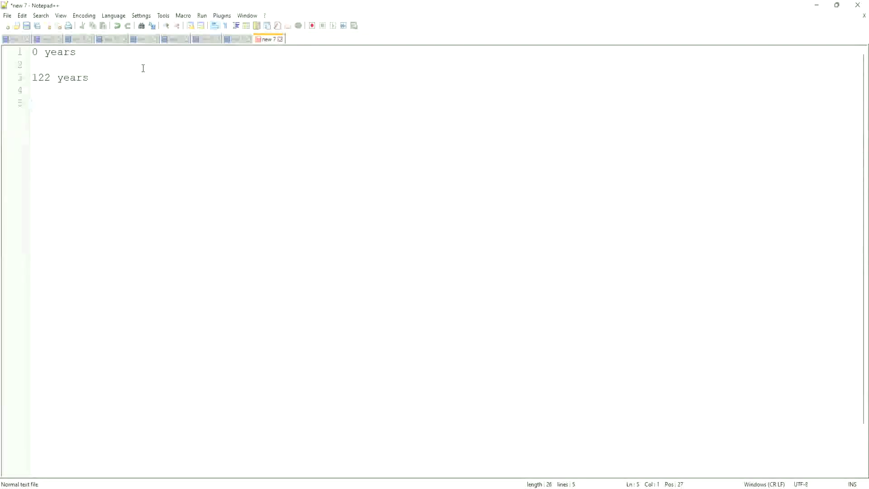
Step: List the first two service ranges on separate lines as "0 - 10 years :" and "11 - 20 years :"
text(0 - )
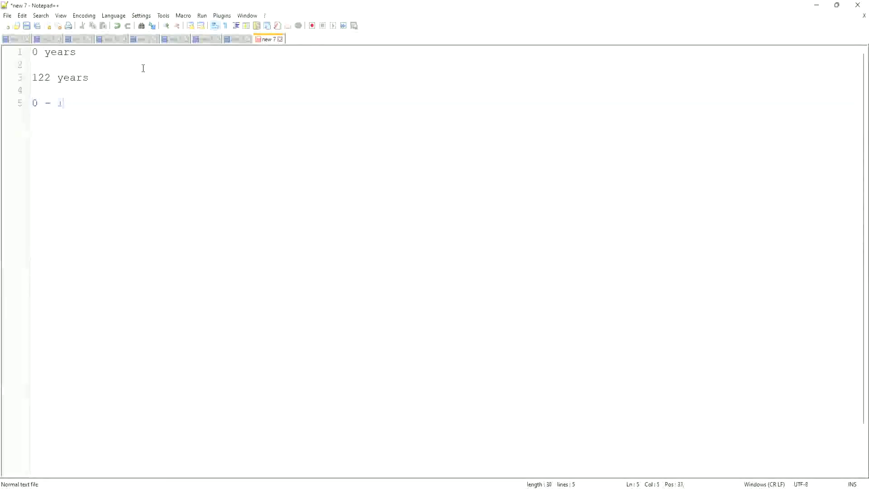
text(10 years :)
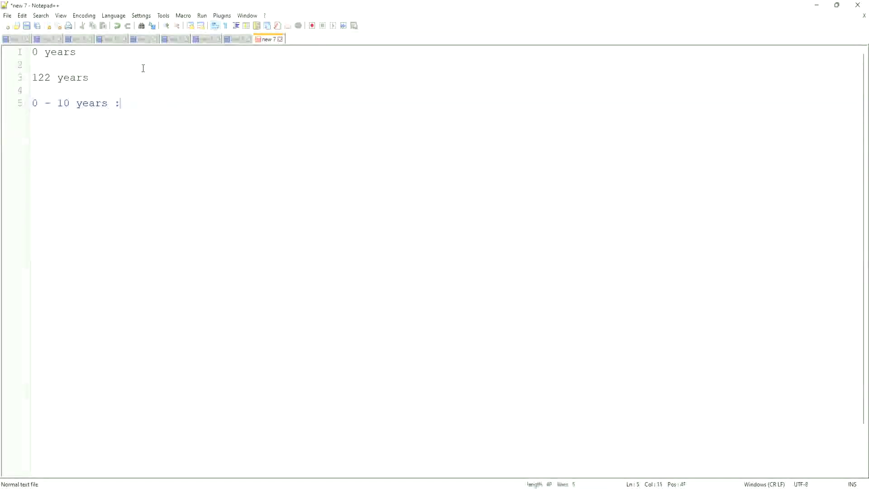
key(Return)
text(11 - )
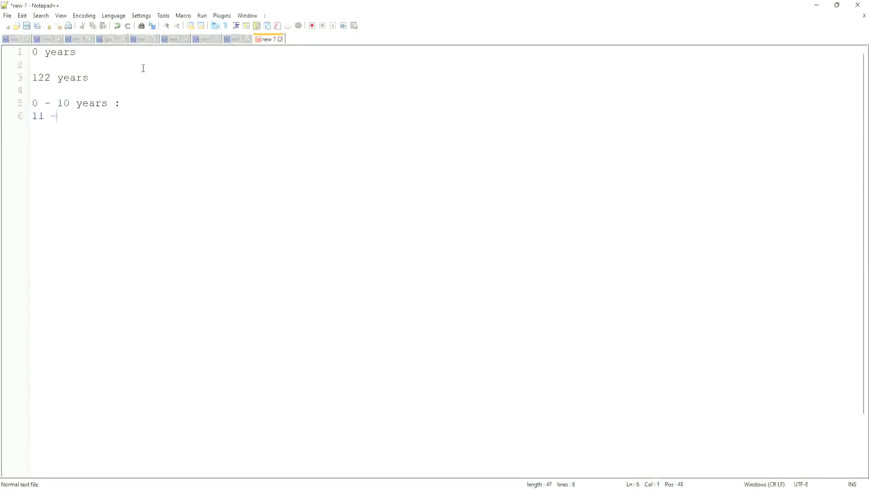
text(20 years)
key(BackSpace)
key(BackSpace)
text(:)
key(Return)
Step: Add the ranges "21 - 30 years :" and "30 + years" on the following two lines
text(21 - 30 )
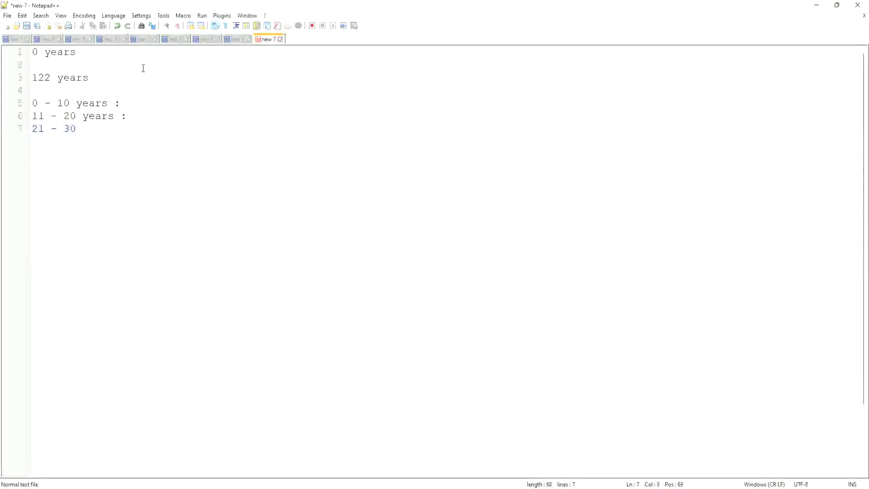
text(yea)
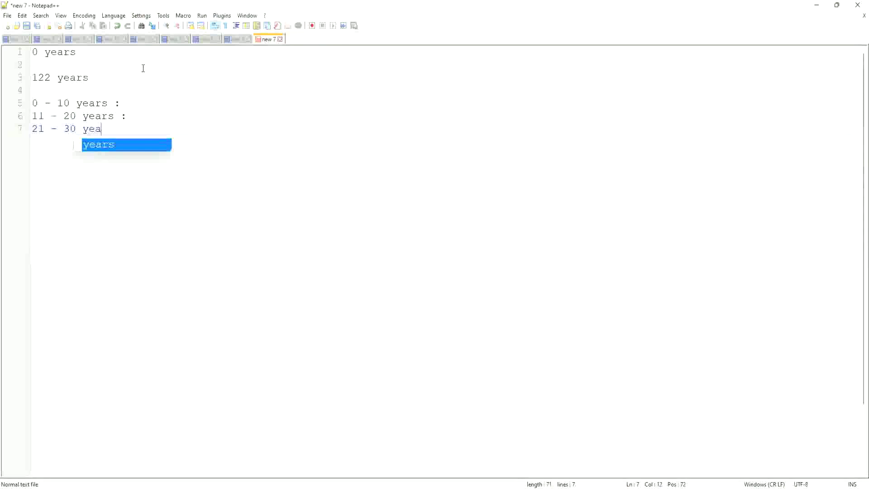
key(Return)
text(:)
key(Return)
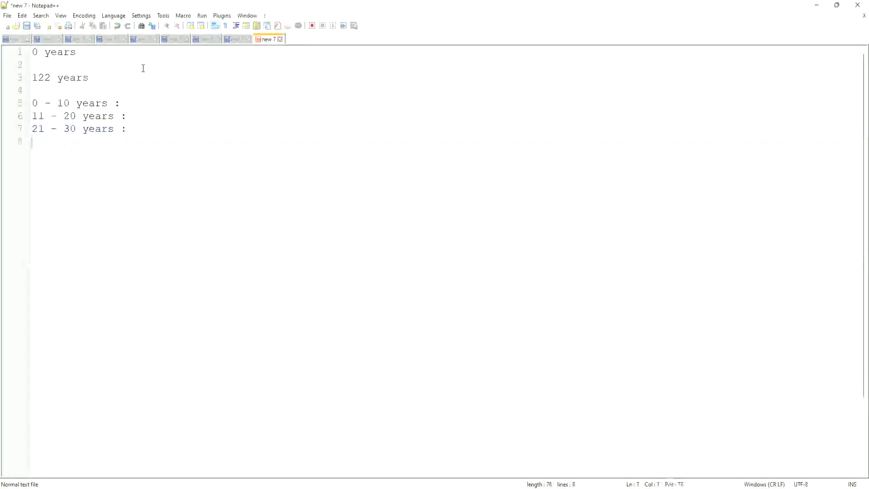
text(+)
key(BackSpace)
key(BackSpace)
text(30 + years)
Step: Add a colon after the "30 + years" range and align the colons of all four ranges in one column
key(Left)
key(Left)
key(Up)
key(Left)
key(Up)
key(Left)
key(Left)
key(Tab)
Step: Change the upper limit of the first range to 7 years
key(Left)
key(Left)
key(Left)
key(Left)
key(Left)
key(Left)
key(Left)
key(Left)
key(Left)
key(shift+Right)
key(shift+Right)
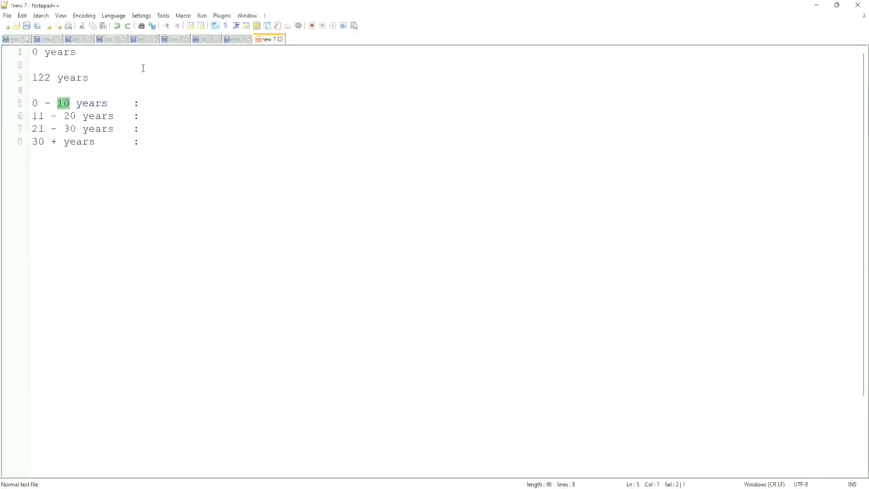
text(7)
Step: Change the second range to 8 - 15 years
key(Down)
key(Left)
key(Left)
key(Left)
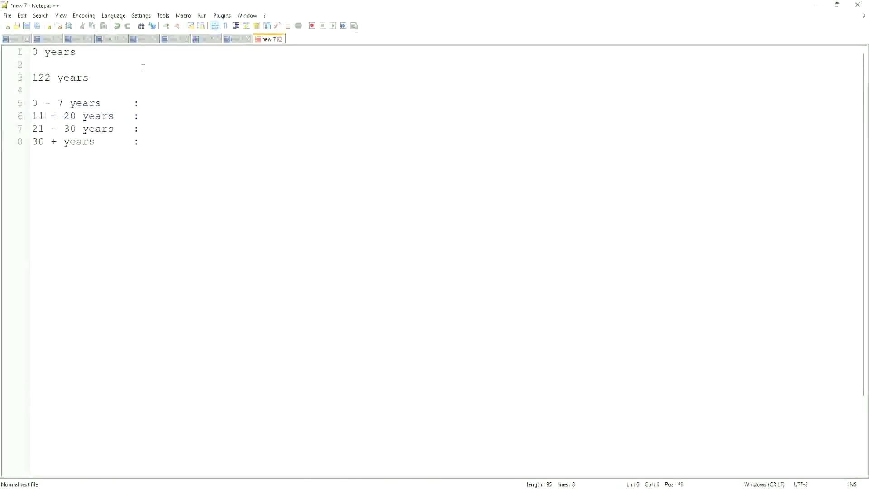
key(shift+Left)
key(shift+Left)
text(8)
key(Right)
key(Right)
key(Right)
key(shift+Right)
key(shift+Right)
text(15)
Step: Change the lower limit of the third range to 16 years
key(Down)
key(Left)
key(Left)
key(Left)
key(Left)
key(shift+Left)
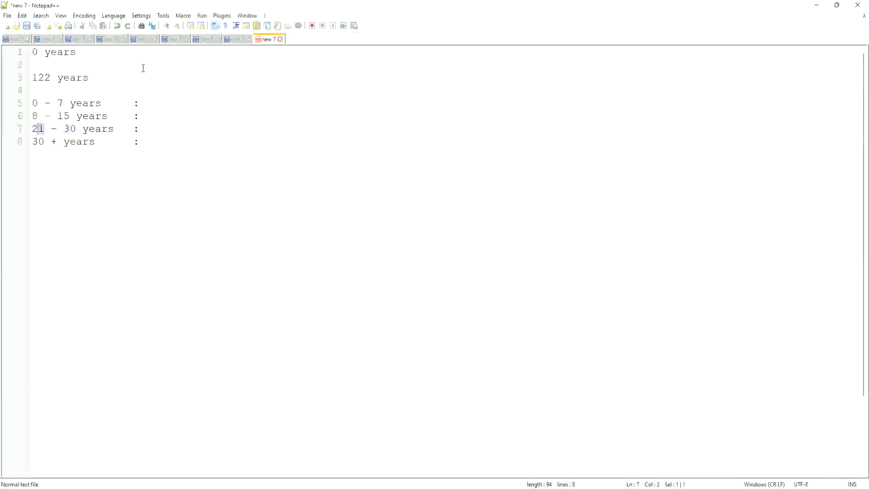
key(shift+Left)
text(16)
Step: Label the four ranges, in order, as Amateurs, Experienced, Seniors and Legends
key(Up)
key(Up)
text(Amateurs)
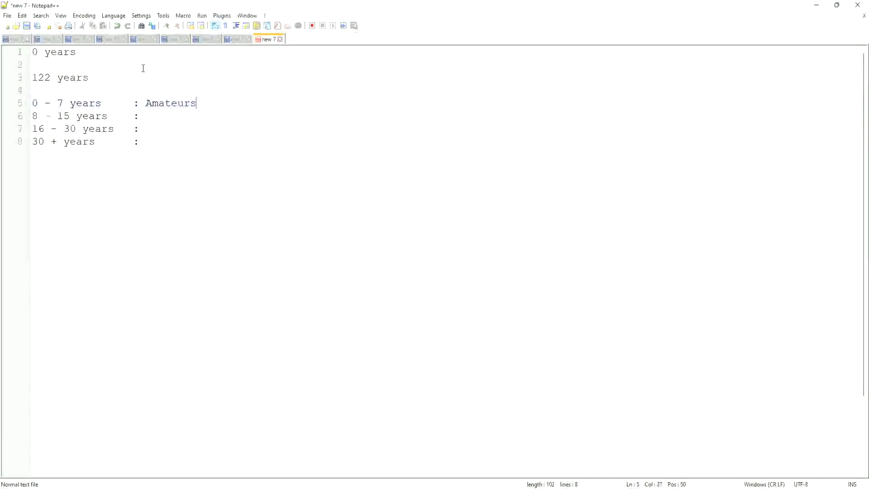
key(Down)
text(Experienced)
key(Down)
text(Seniors)
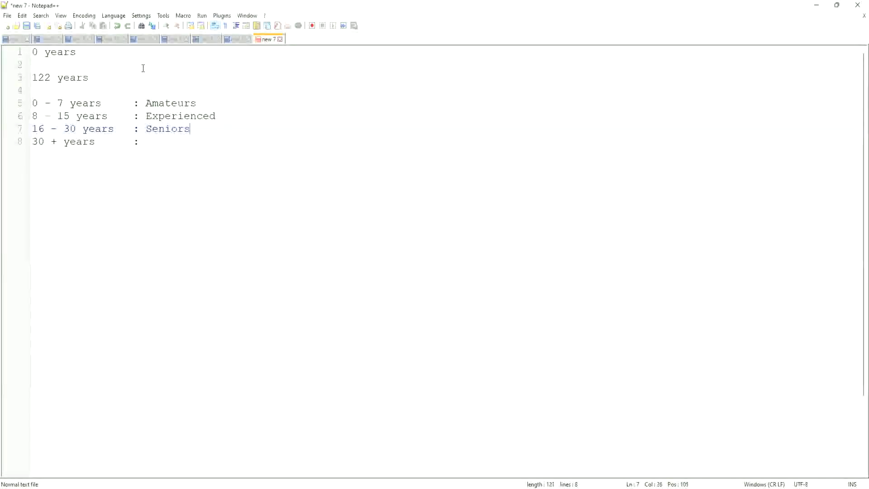
key(Down)
text(Legends)
Step: Make the plural labels singular so they read Legend, Senior and Amateur
key(BackSpace)
key(BackSpace)
key(Up)
key(Delete)
key(Up)
key(Up)
key(Delete)
key(ctrl+End)
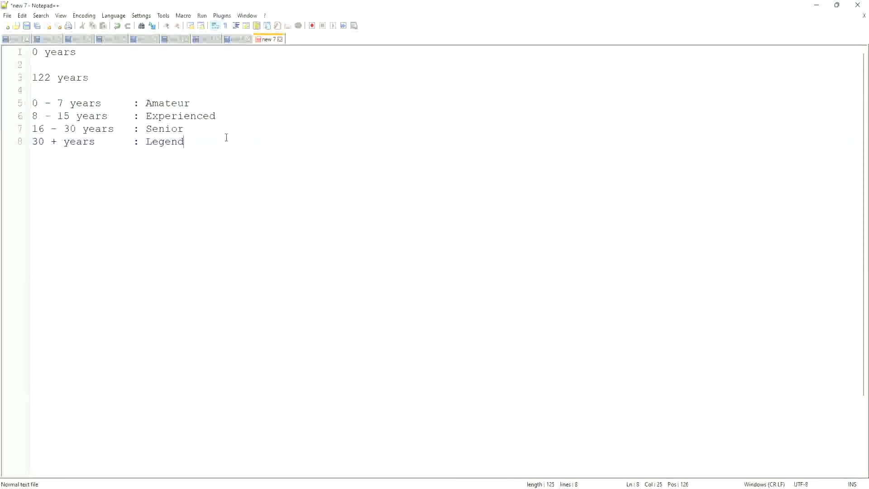
Step: Insert three new lines below the Legend range for a new section of notes
key(Return)
key(Return)
key(Return)
text(If Else ()
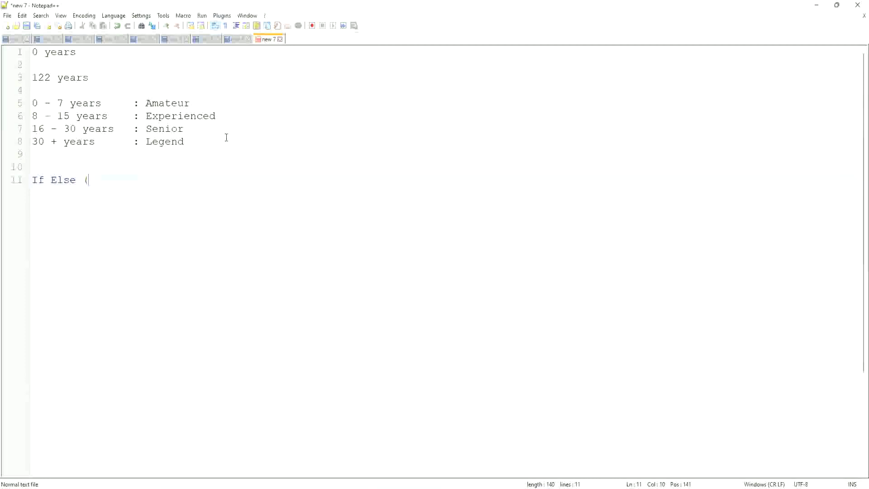
key(BackSpace)
key(BackSpace)
key(BackSpace)
key(BackSpace)
key(BackSpace)
key(BackSpace)
key(BackSpace)
key(BackSpace)
key(BackSpace)
Step: Check the Calculated Fields functions slide, and add the heading "Boolean Fields :" to the notes with a blank line below
key(alt+Tab)
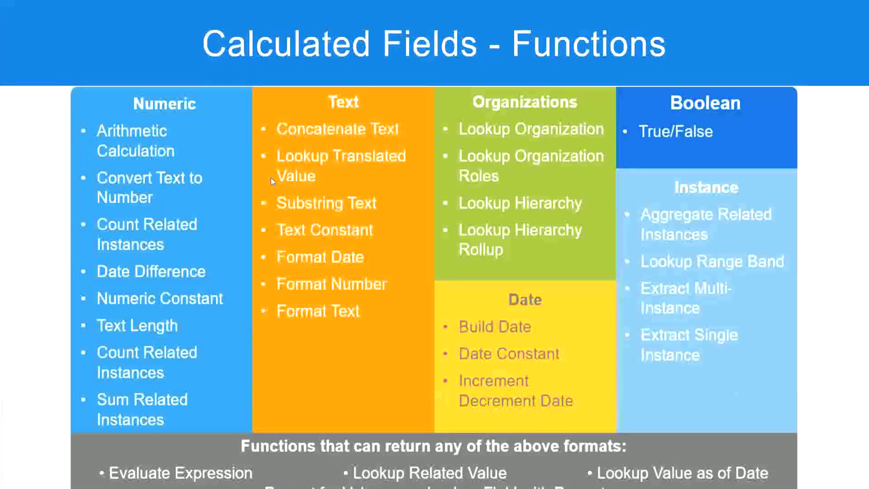
key(alt+Tab)
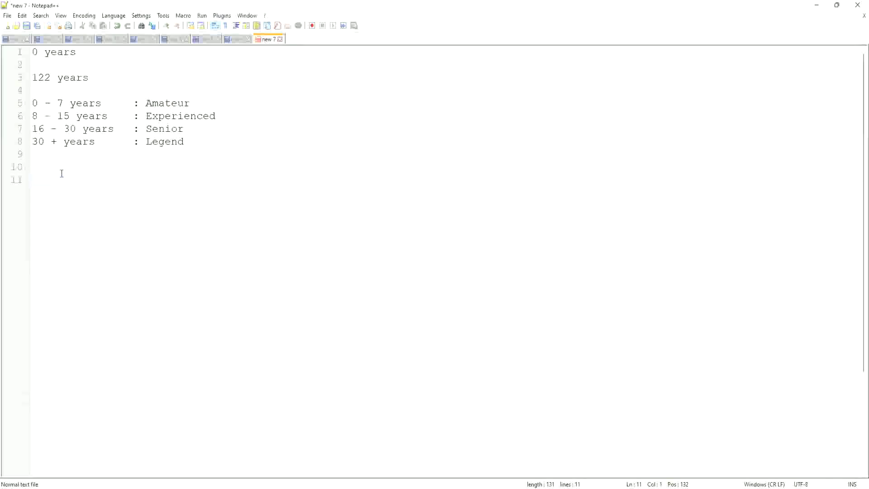
text(Boolean Fields :)
key(Return)
key(Return)
Step: Start the first entry under the Boolean Fields heading as "Field 1 : Boolean :"
text(Fie)
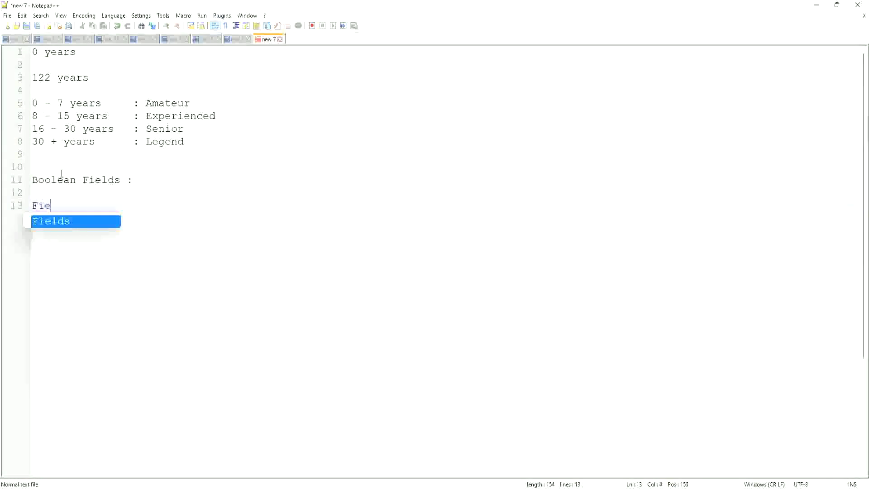
text(ld 1 )
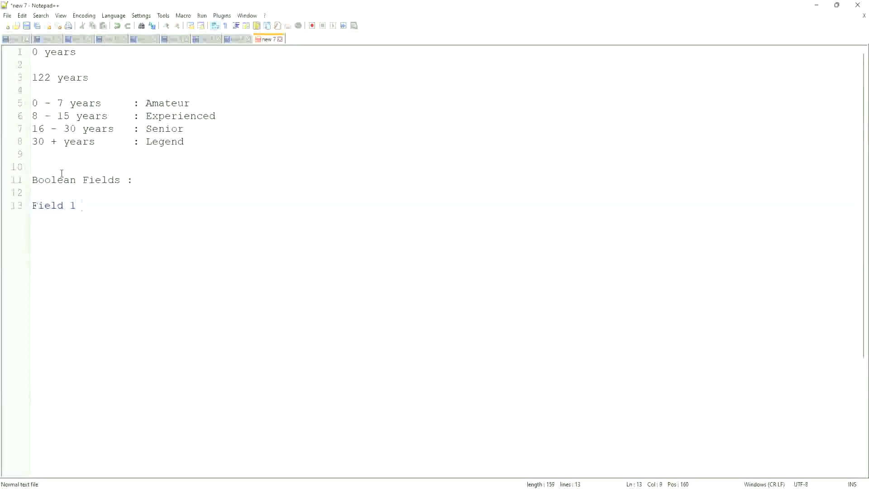
text(:)
text(B)
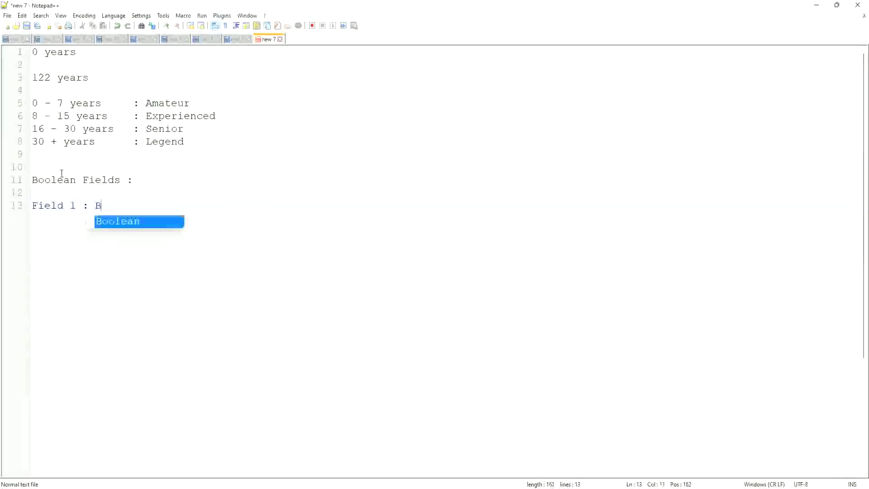
text(oolean )
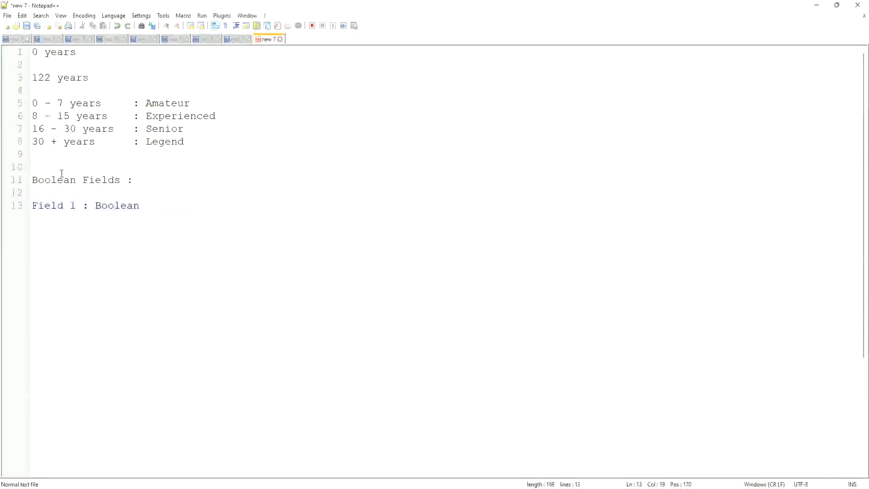
text(:)
Step: Complete the Field 1 line with the condition "Years of Experience greater than or equal to 0"
text(Years of E)
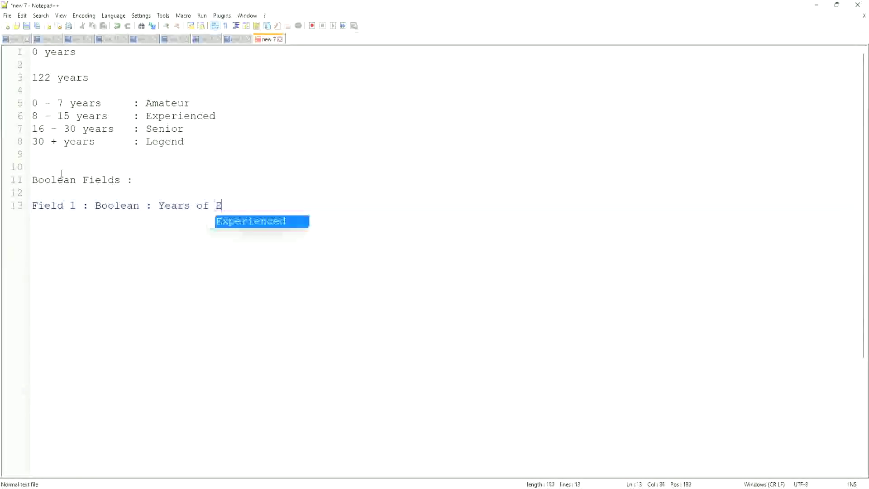
text(xperiecne)
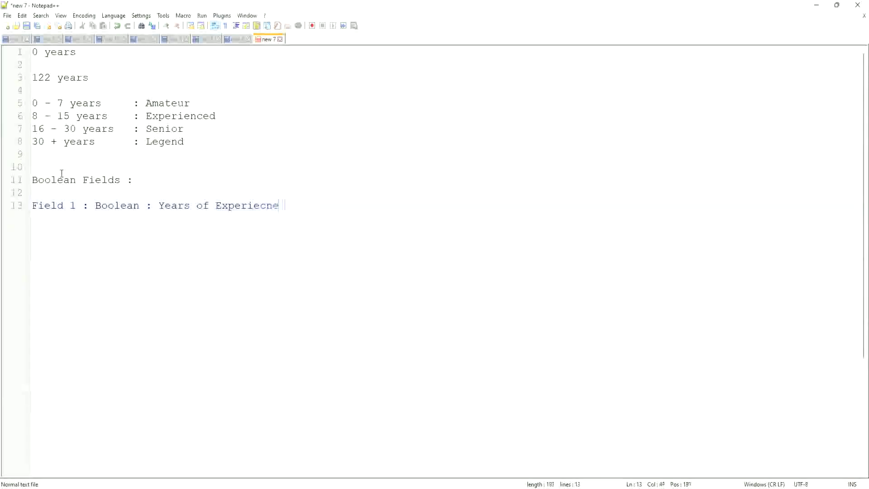
key(BackSpace)
key(BackSpace)
key(BackSpace)
text(nce greatr than)
key(BackSpace)
key(BackSpace)
key(BackSpace)
key(BackSpace)
key(BackSpace)
key(BackSpace)
key(BackSpace)
text(er than )
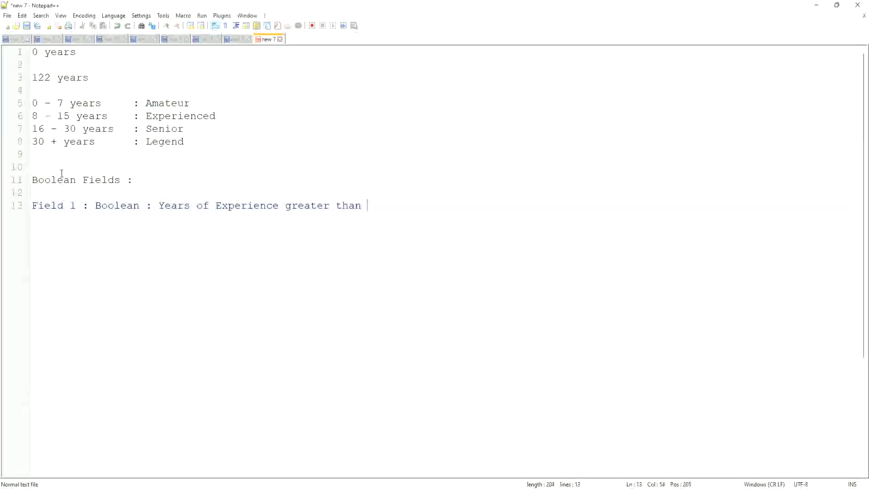
text(or equal )
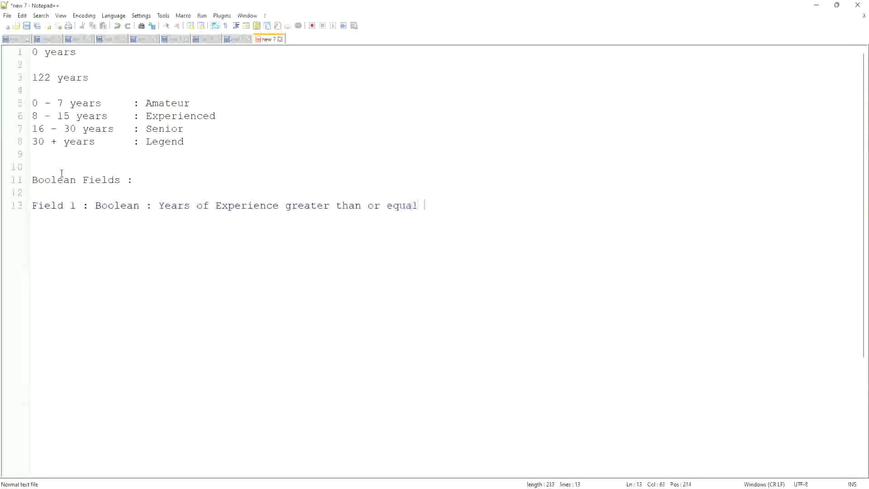
text(to 0)
Step: Add a second line to Field 1 with the condition "AND Years of Experience less than or equal to 7"
key(Return)
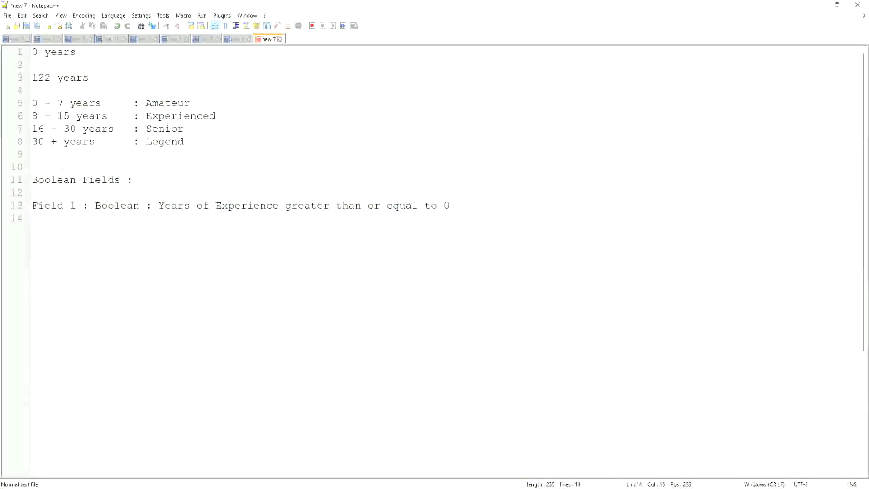
text(AND  Years)
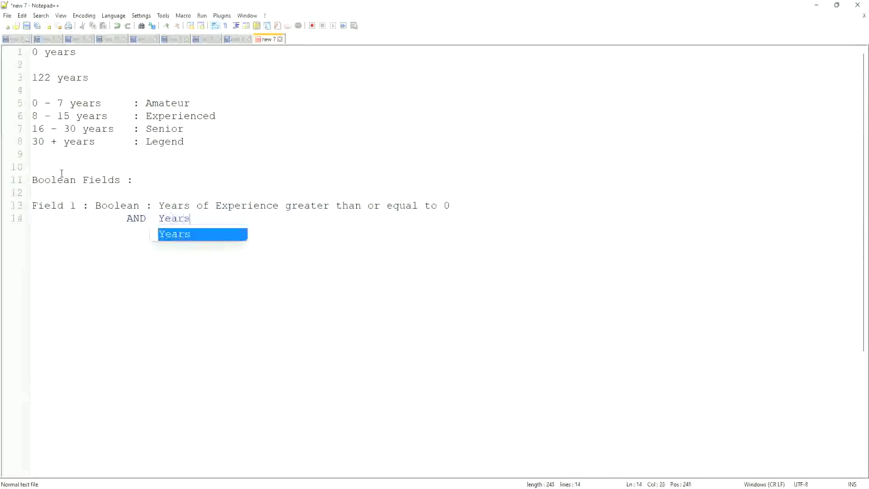
text( of E)
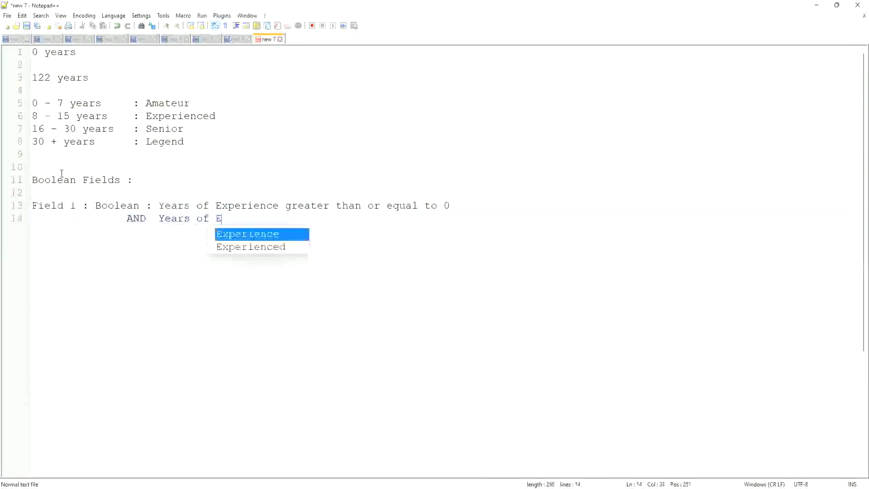
text(xperience )
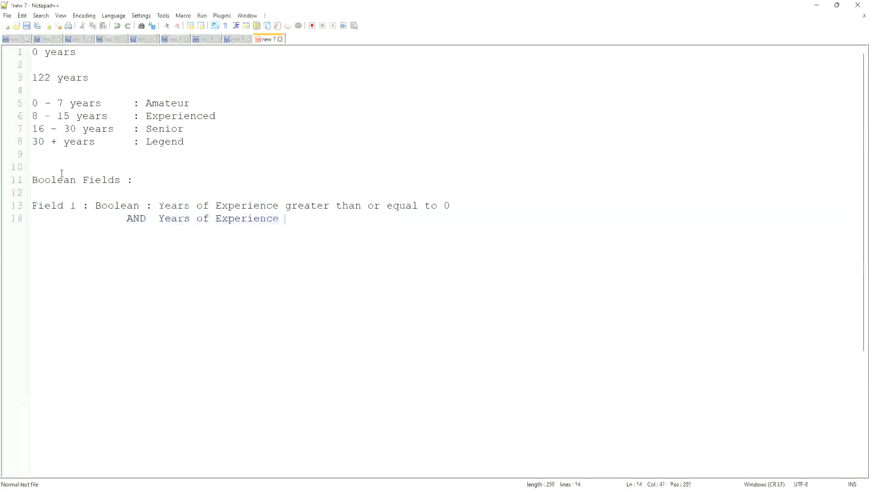
text(less than or e)
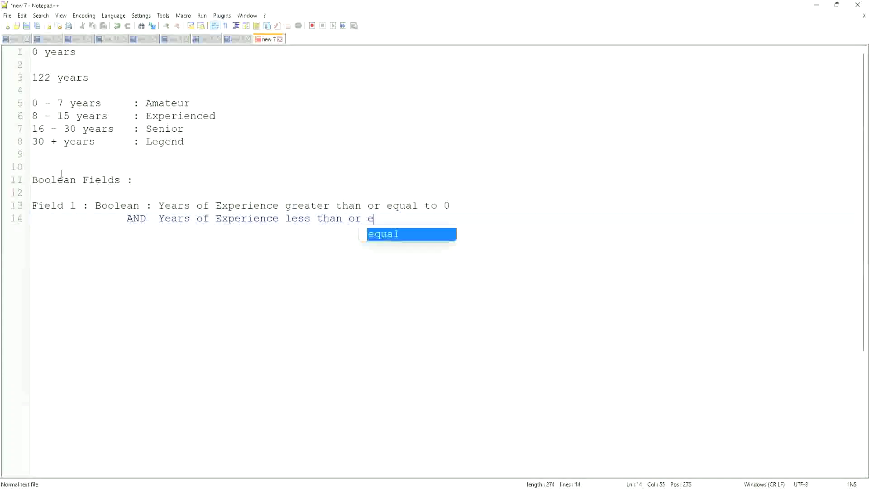
text(qual to )
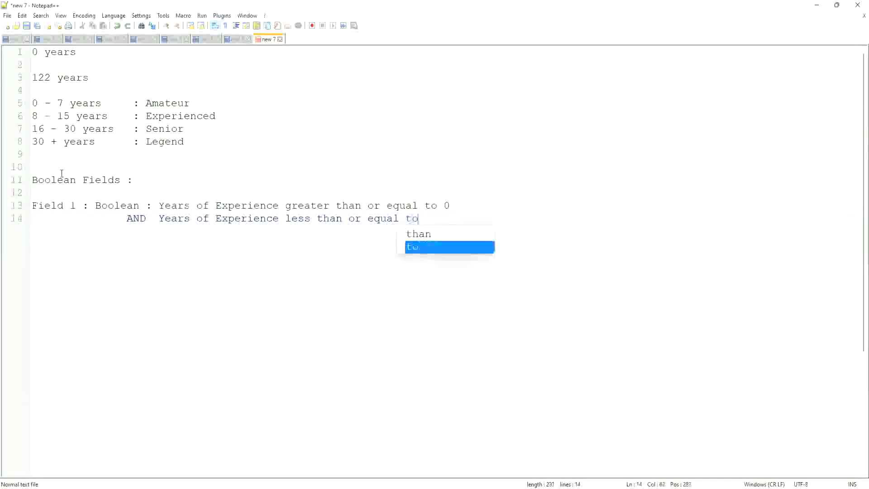
text(7)
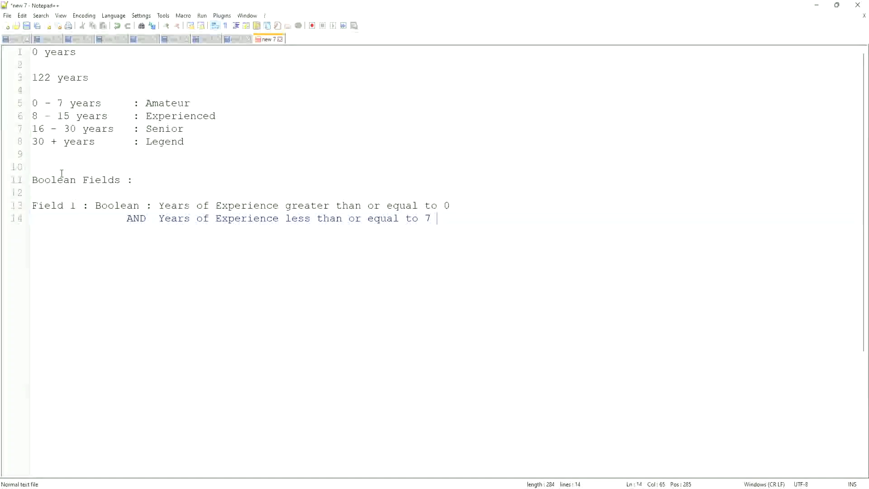
Step: Leave a blank line below the Field 1 entry and start an unindented line reading "Field 2 :"
key(Return)
key(Return)
key(BackSpace)
key(BackSpace)
key(BackSpace)
key(BackSpace)
key(BackSpace)
key(BackSpace)
key(BackSpace)
key(BackSpace)
key(BackSpace)
key(BackSpace)
key(BackSpace)
key(BackSpace)
key(BackSpace)
key(BackSpace)
key(BackSpace)
text(Fi)
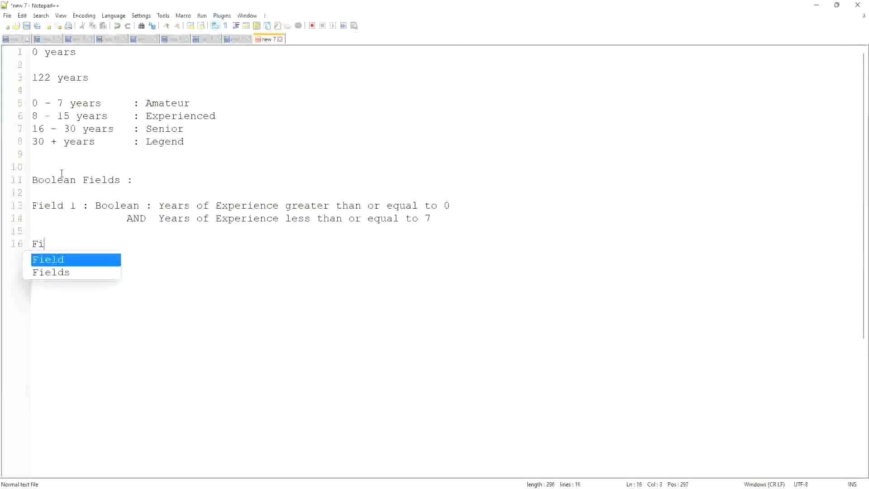
text(eld 3)
key(BackSpace)
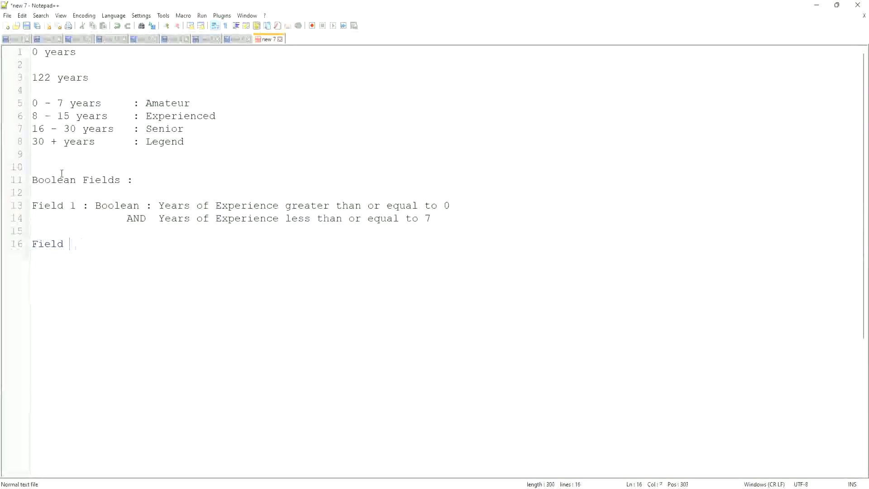
text(2 :)
Step: Copy Field 1's two-line Boolean condition into the Field 2 entry
drag(432, 219, 96, 210)
key(ctrl+c)
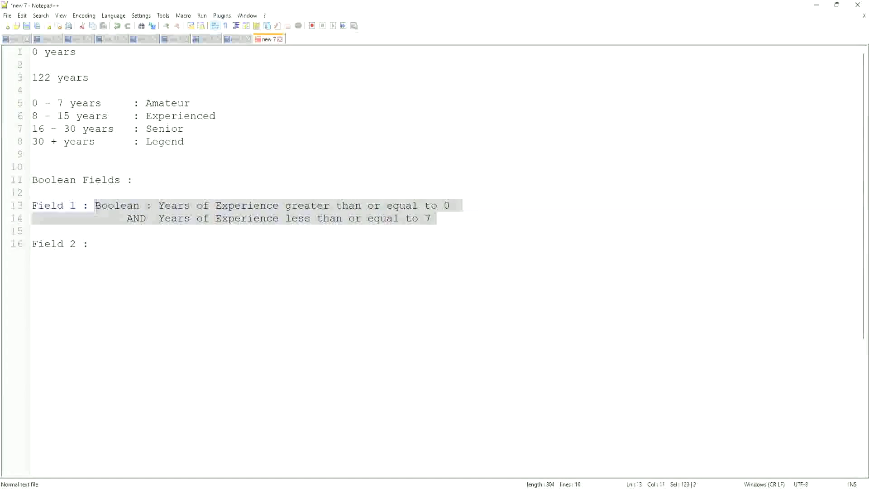
click(104, 245)
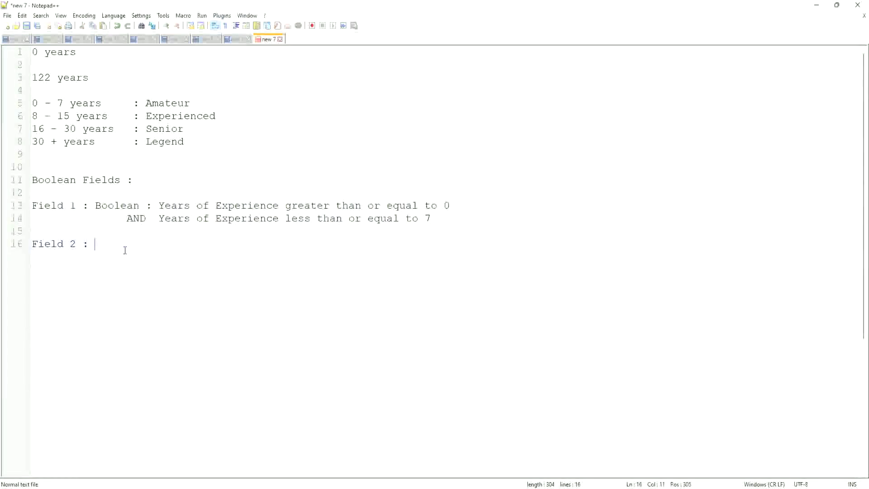
key(ctrl+v)
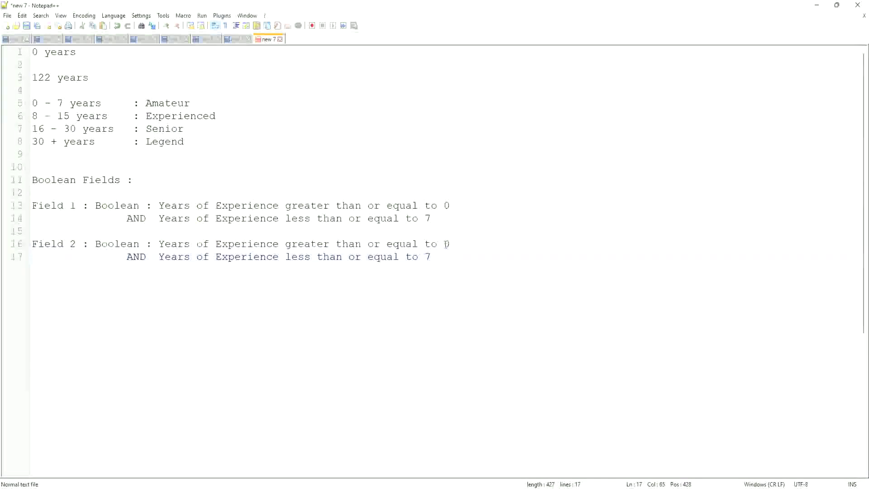
Step: Set the Field 2 limits to greater than or equal to 8 and less than or equal to 15
double_click(446, 244)
text(8)
click(443, 261)
key(BackSpace)
text(15)
Step: Duplicate the whole Field 2 entry below itself, separated by a blank line
drag(440, 256, 31, 247)
key(ctrl+c)
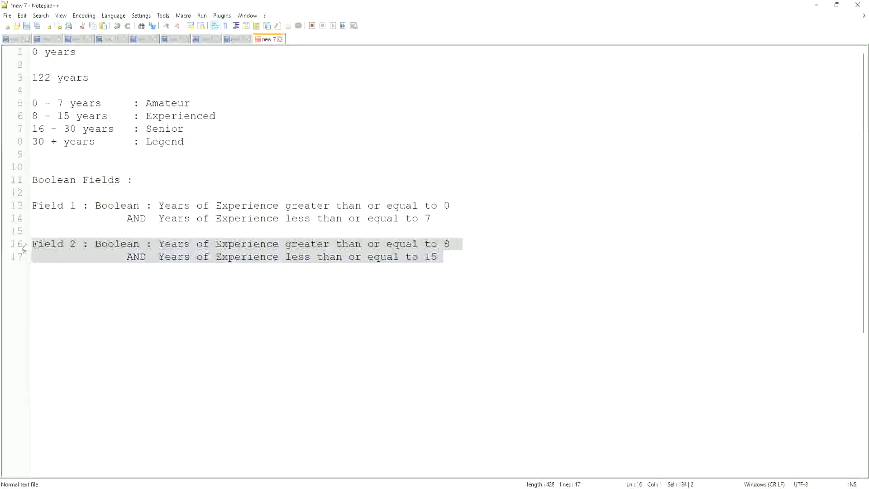
click(43, 281)
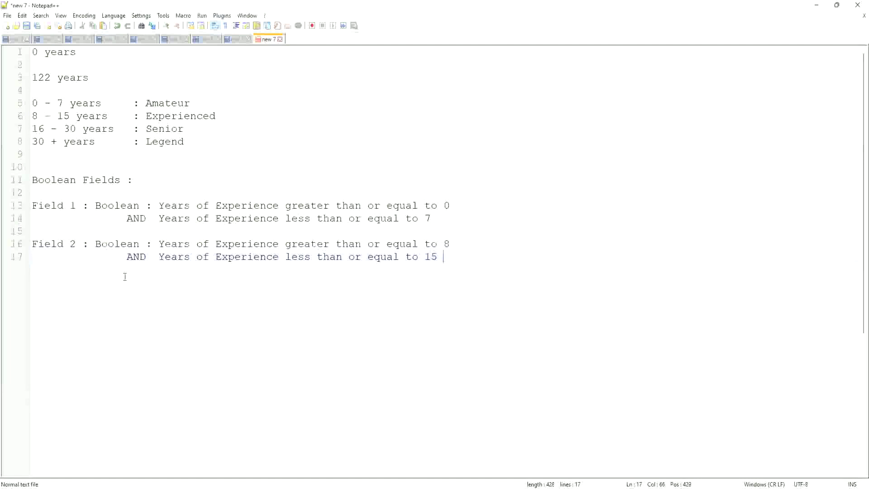
key(Return)
key(BackSpace)
key(BackSpace)
key(BackSpace)
key(BackSpace)
key(BackSpace)
key(BackSpace)
key(BackSpace)
key(BackSpace)
key(Return)
key(ctrl+v)
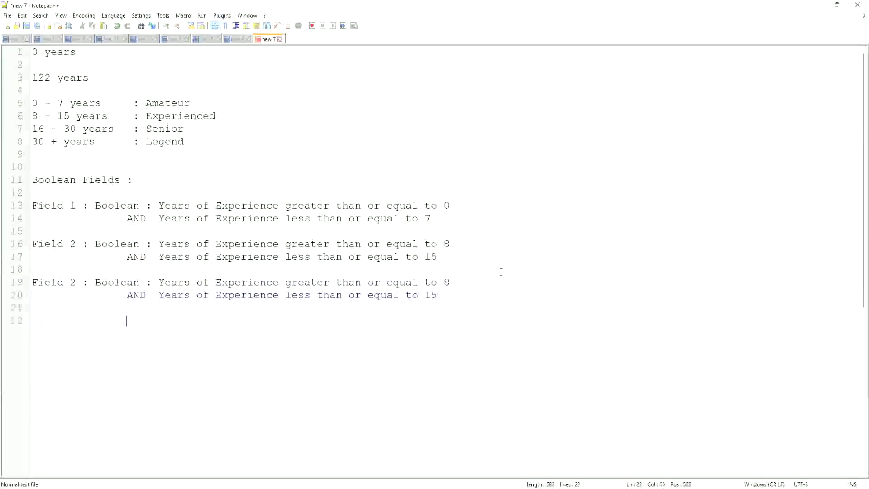
Step: Paste another copy of the Field 2 entry beneath the first duplicate, starting without indentation
key(BackSpace)
key(BackSpace)
key(BackSpace)
key(BackSpace)
key(BackSpace)
key(BackSpace)
key(ctrl+v)
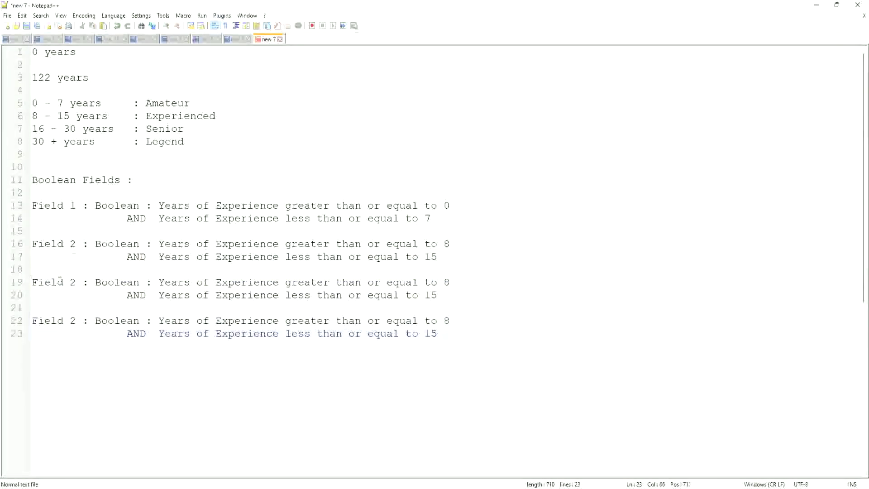
Step: Renumber the two duplicated entries as Field 3 and Field 4
click(71, 283)
double_click(73, 283)
text(3)
double_click(73, 321)
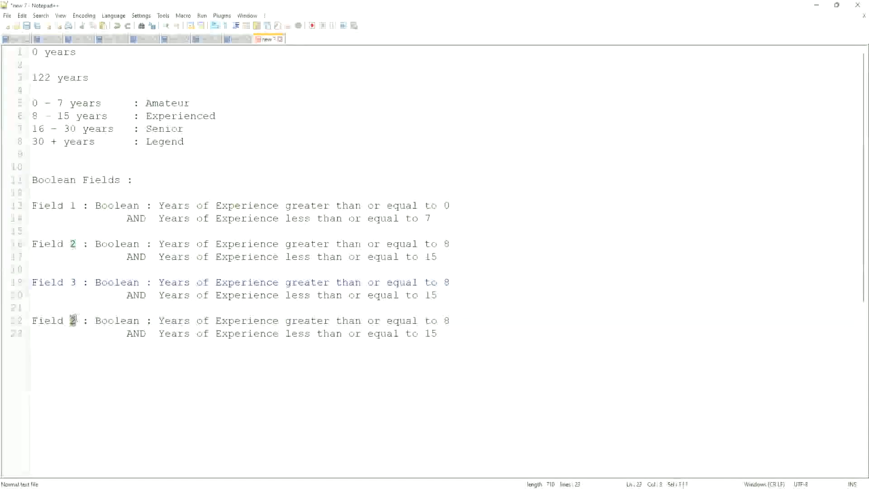
text(4)
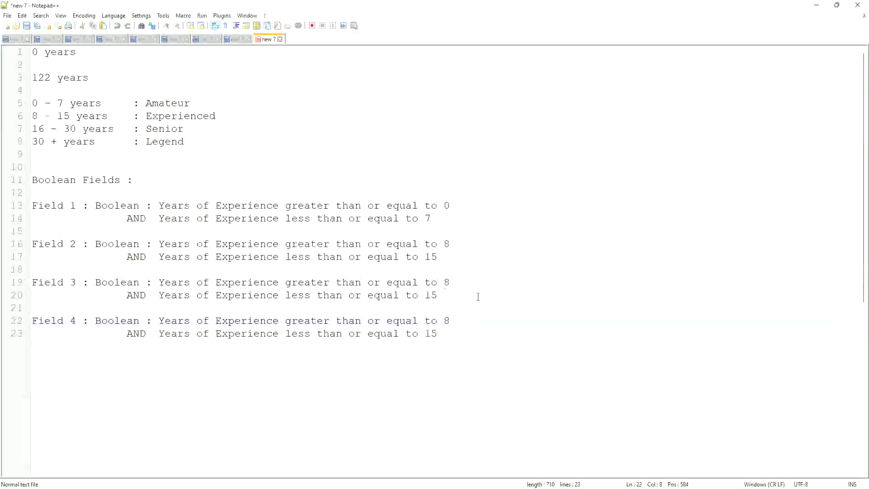
Step: Set the Field 3 limits to greater than or equal to 16 and less than or equal to 30
double_click(446, 282)
text(16)
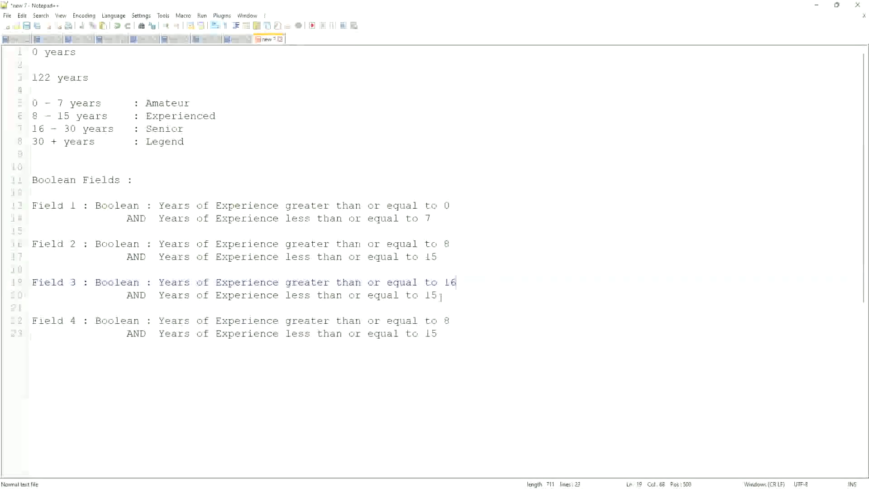
click(441, 295)
key(BackSpace)
key(BackSpace)
text(30)
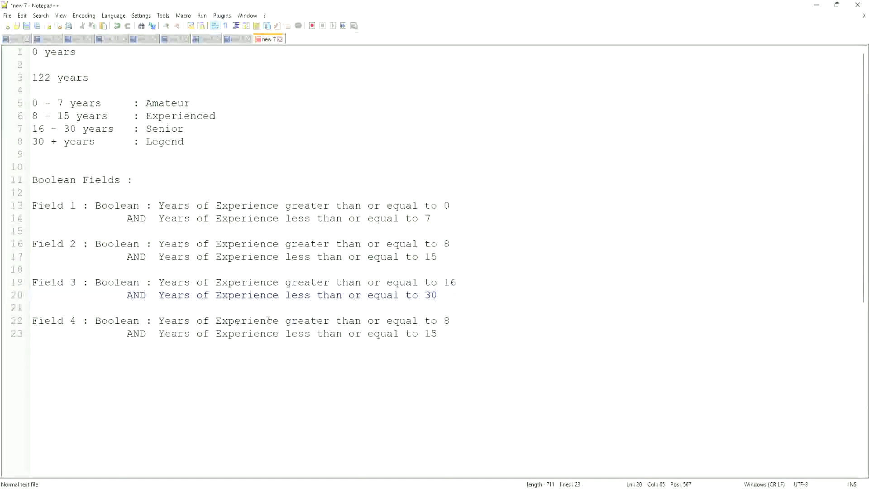
Step: Change the Legend range in the classification list to "31 + years"
double_click(447, 320)
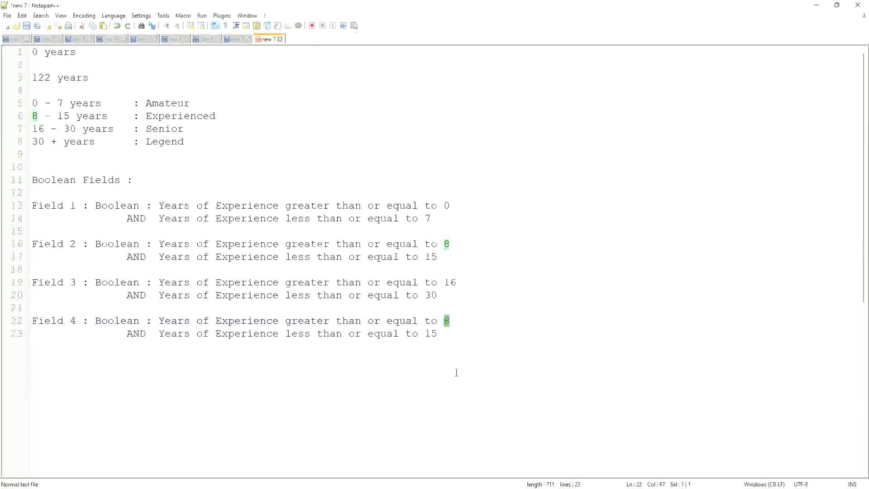
click(45, 141)
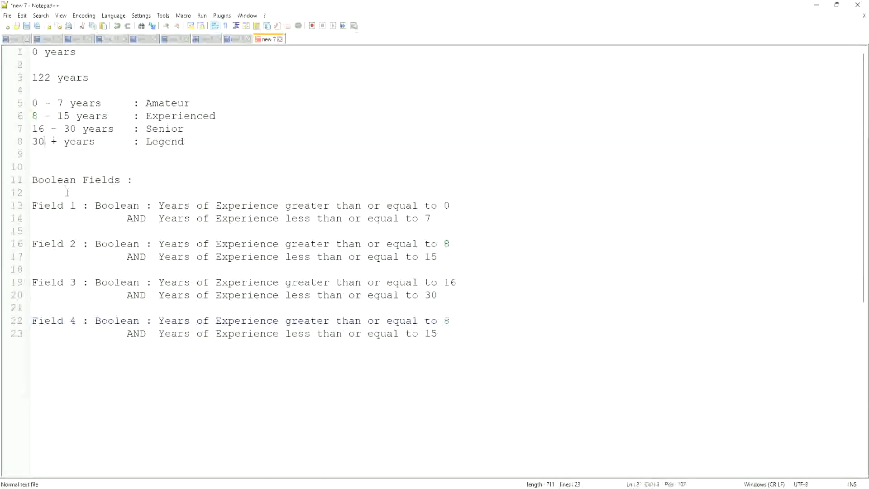
key(BackSpace)
text(1)
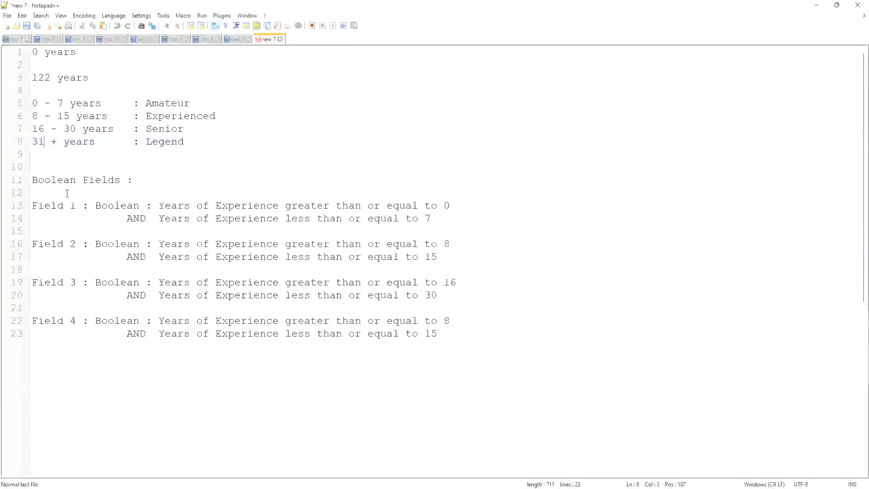
Step: Set Field 4's lower limit to 31 and remove its "less than or equal to" condition line
click(451, 324)
key(BackSpace)
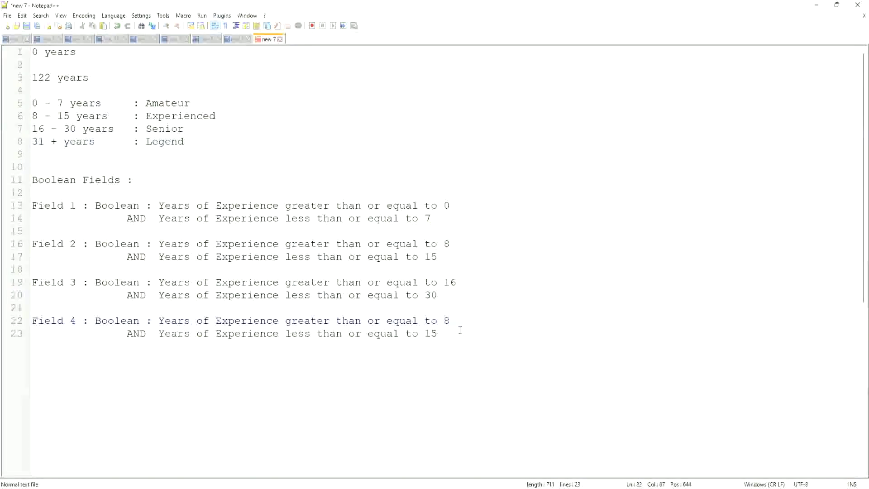
text(31)
click(450, 336)
drag(439, 337, 11, 339)
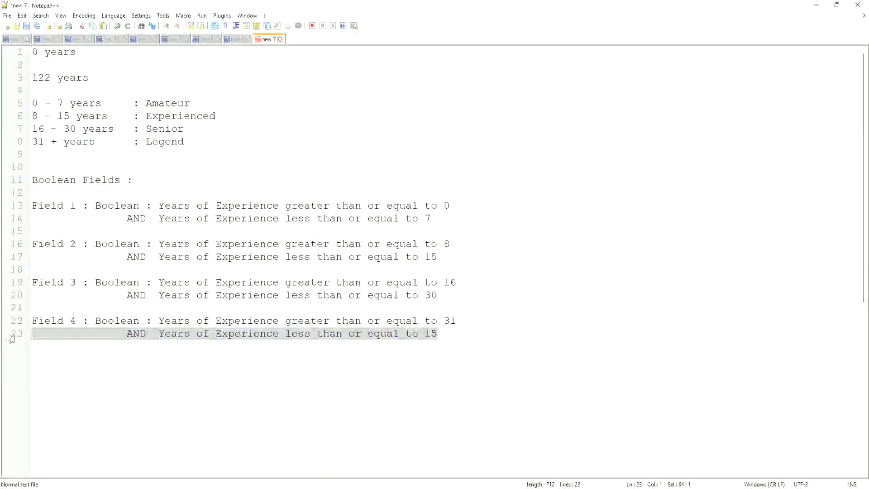
key(Delete)
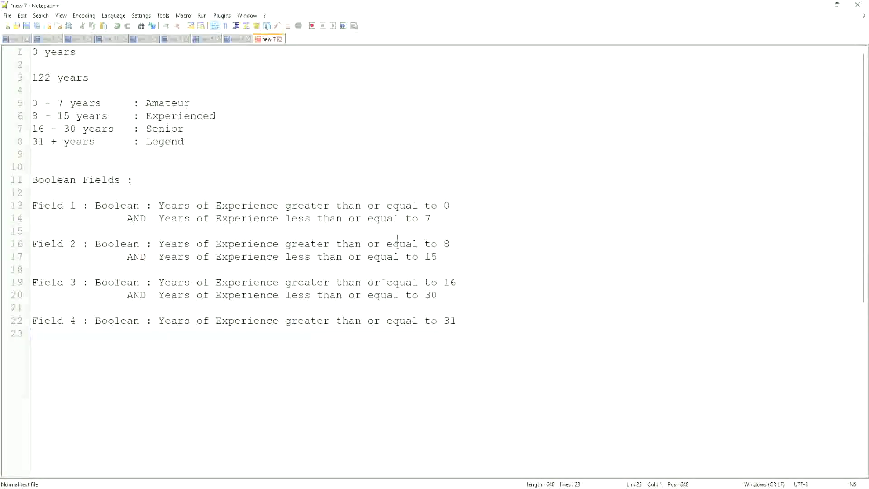
Step: Review the conditions of the four Boolean fields, from Field 1 through Field 4
click(433, 218)
click(51, 321)
click(51, 205)
click(90, 180)
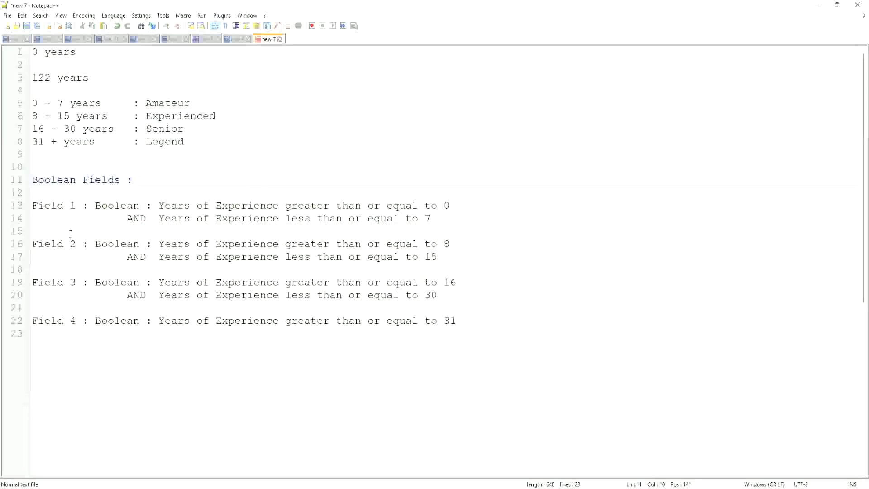
click(57, 206)
click(154, 210)
click(462, 218)
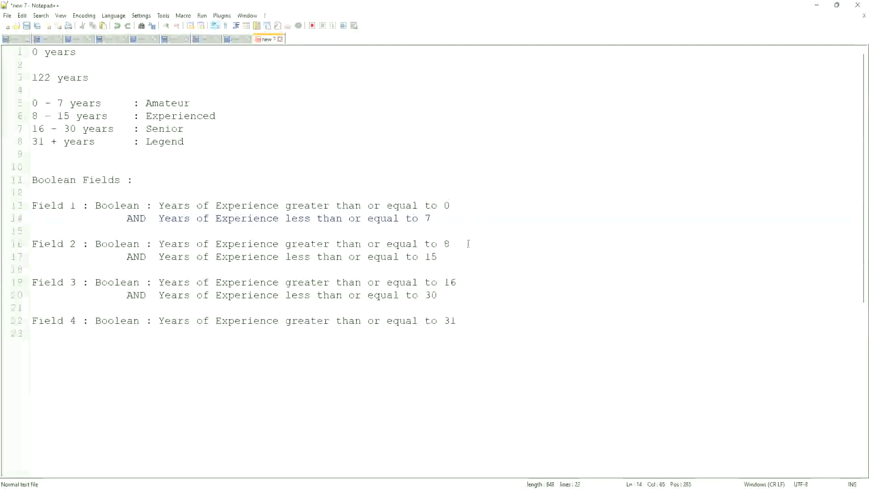
key(Down)
key(Down)
key(Down)
key(Down)
key(Down)
key(Down)
key(Down)
key(Down)
key(Down)
key(End)
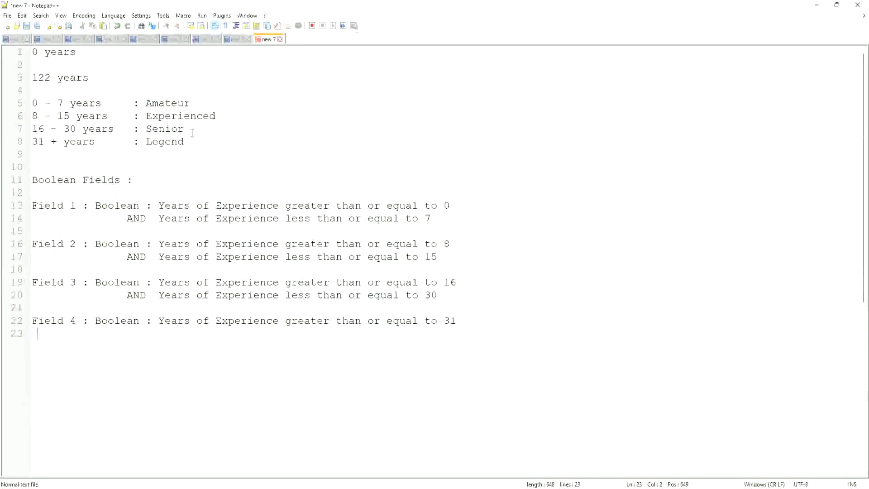
Step: Compare the year ranges in the classification list with their Amateur, Experienced, Senior and Legend labels
click(172, 105)
click(164, 142)
drag(63, 103, 32, 117)
click(48, 119)
click(76, 129)
drag(84, 129, 186, 129)
key(Left)
drag(75, 128, 33, 129)
drag(95, 142, 30, 136)
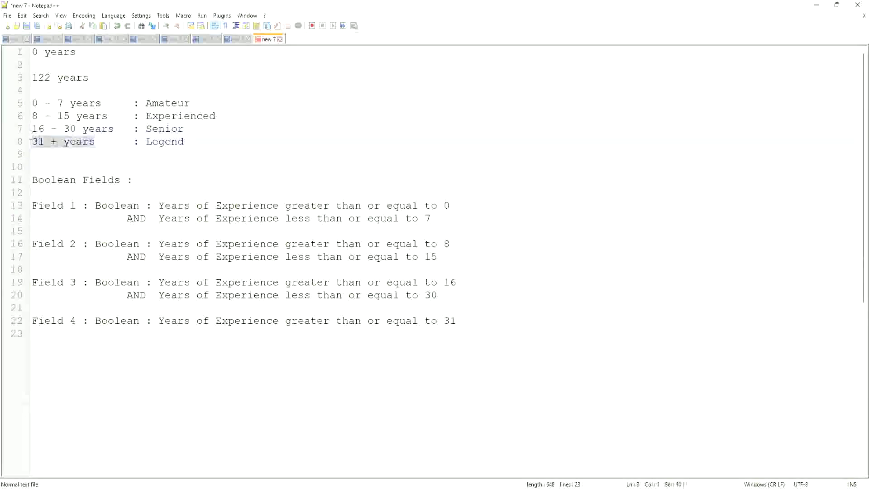
click(48, 104)
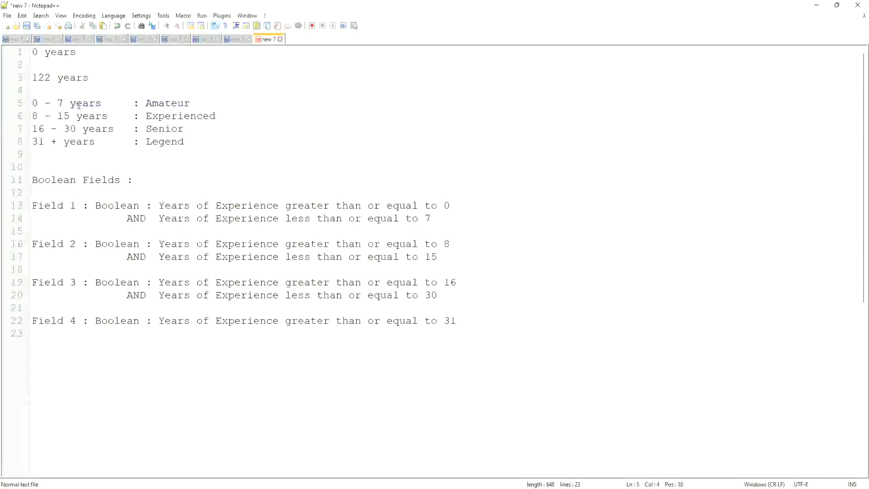
click(81, 104)
click(92, 117)
click(85, 130)
click(79, 141)
click(89, 129)
click(79, 143)
click(77, 115)
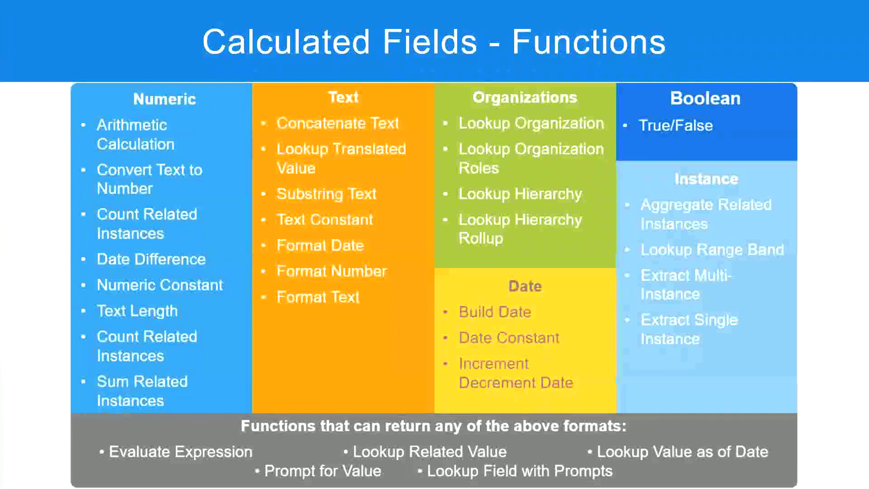
Step: Mark Evaluate Expression on the Calculated Fields functions slide, and return to the notes in Notepad++
drag(81, 426, 100, 446)
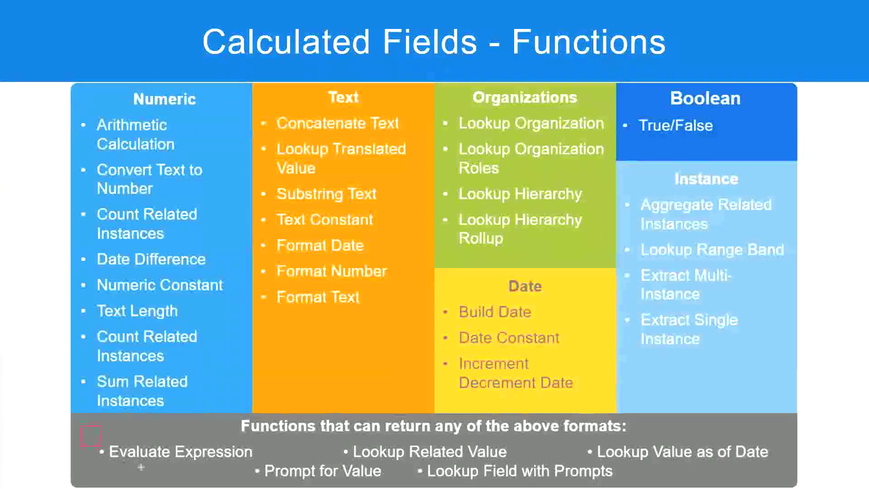
drag(141, 467, 262, 467)
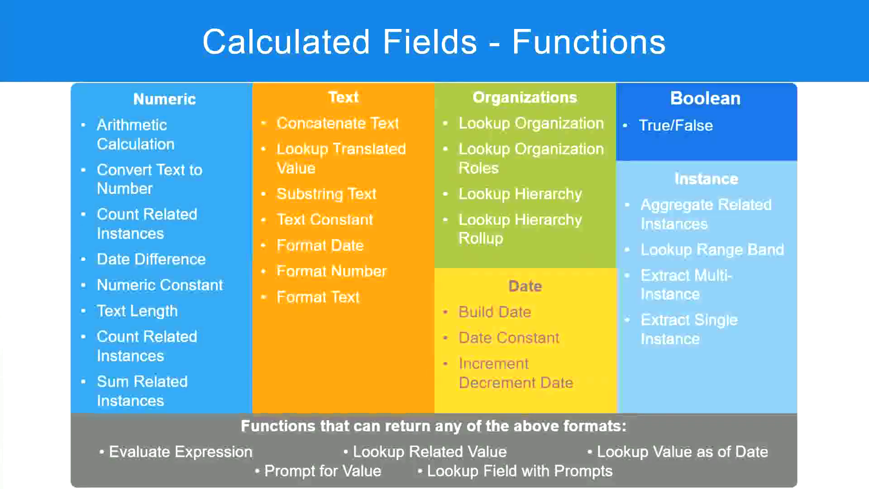
key(alt+Tab)
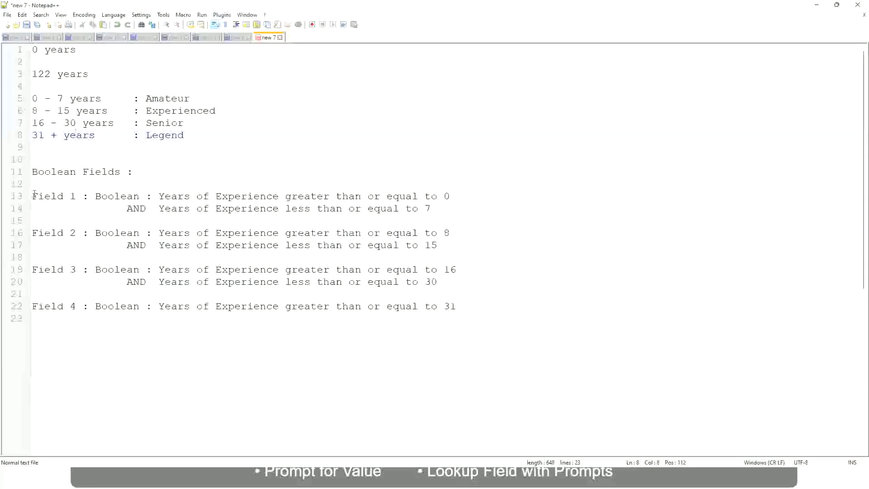
Step: Add the line "Field 5 : Eval Expression :" below Field 4, with a new line under it
drag(34, 195, 86, 306)
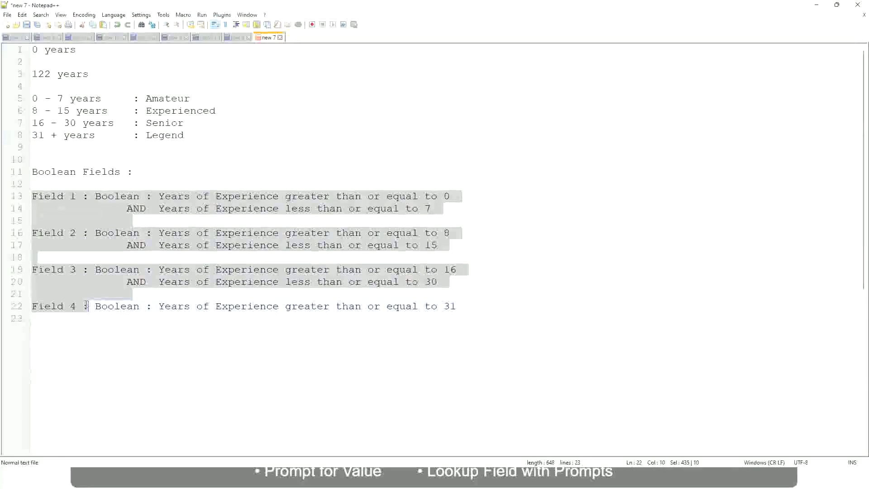
click(513, 305)
key(Return)
key(Return)
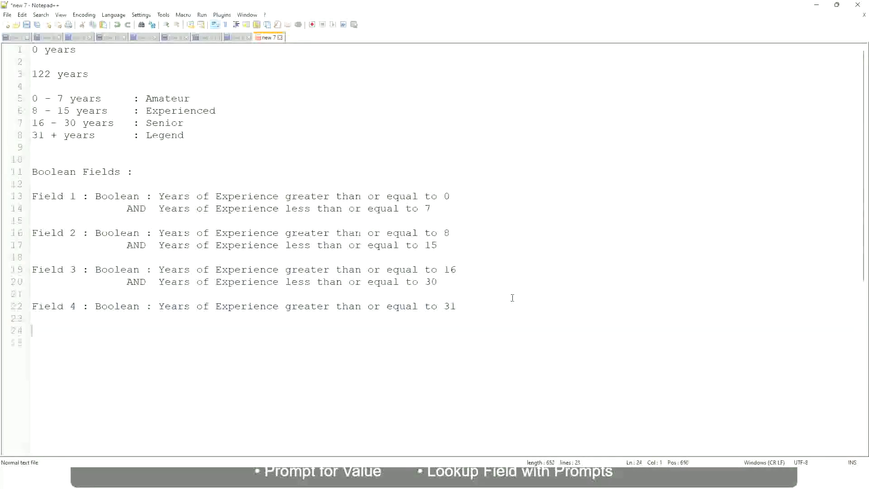
text(Field 5 : E)
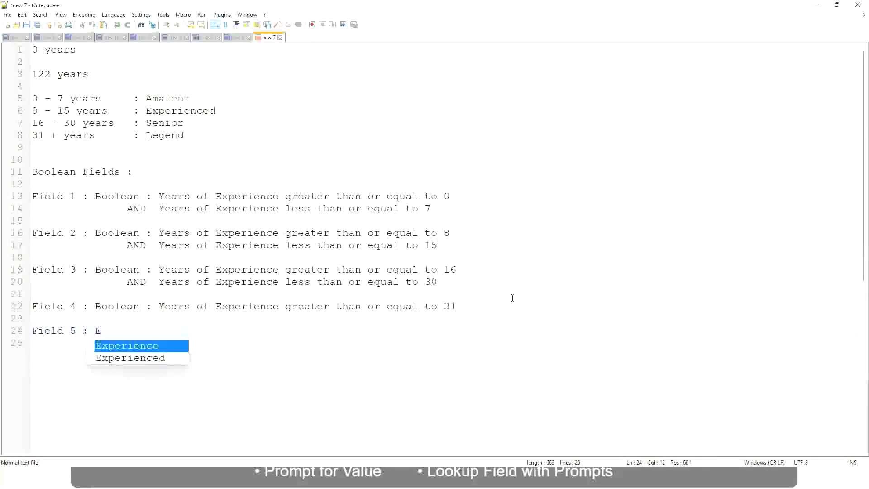
text(val Exp)
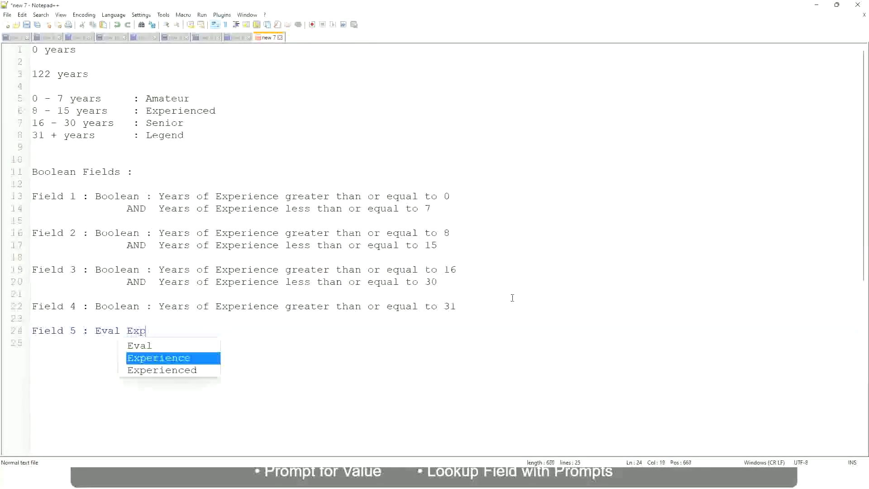
text(r)
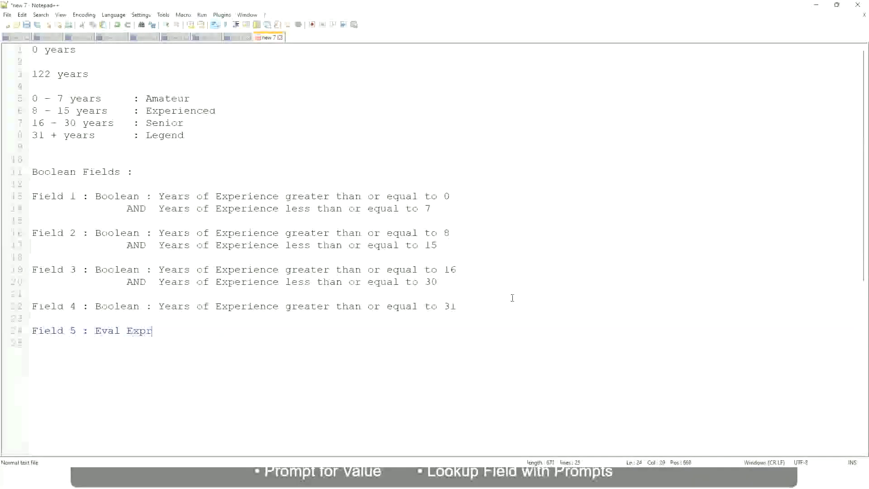
text(ession)
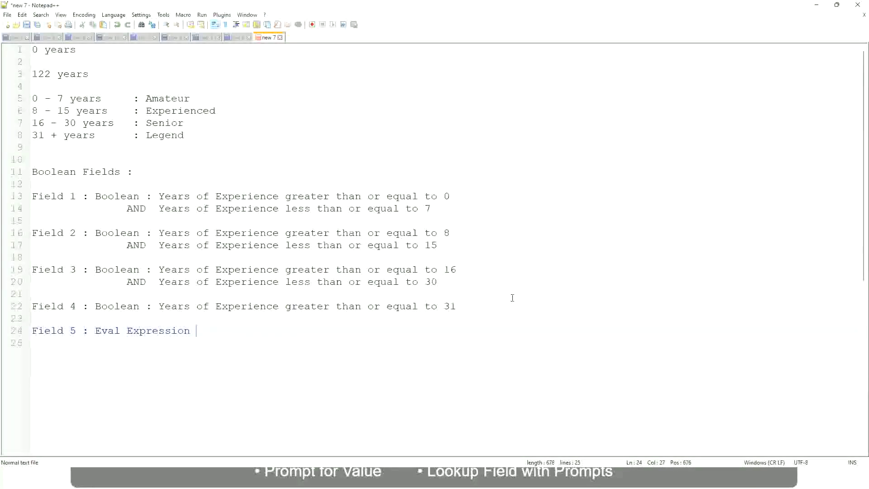
text( :)
key(Return)
Step: Copy the "Field 1" name and place it indented on the line beneath Field 5's Eval Expression heading
drag(77, 198, 31, 198)
key(ctrl+c)
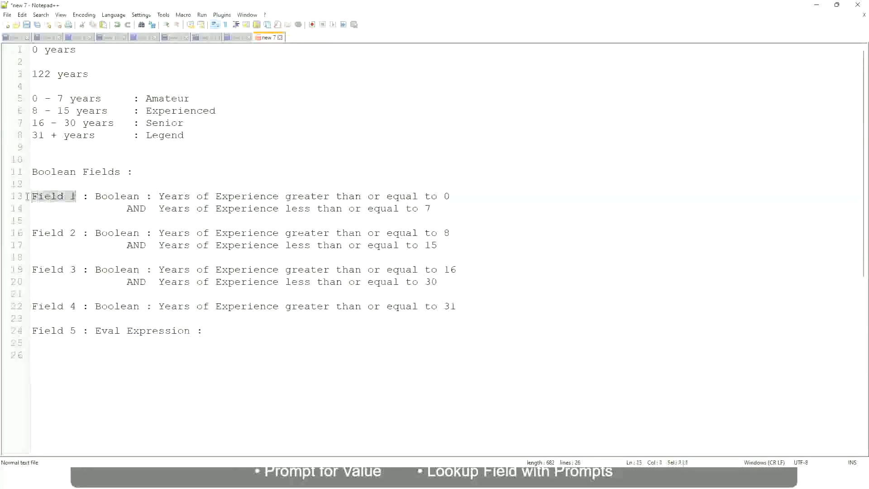
click(138, 343)
key(Tab)
key(Tab)
key(Tab)
key(Tab)
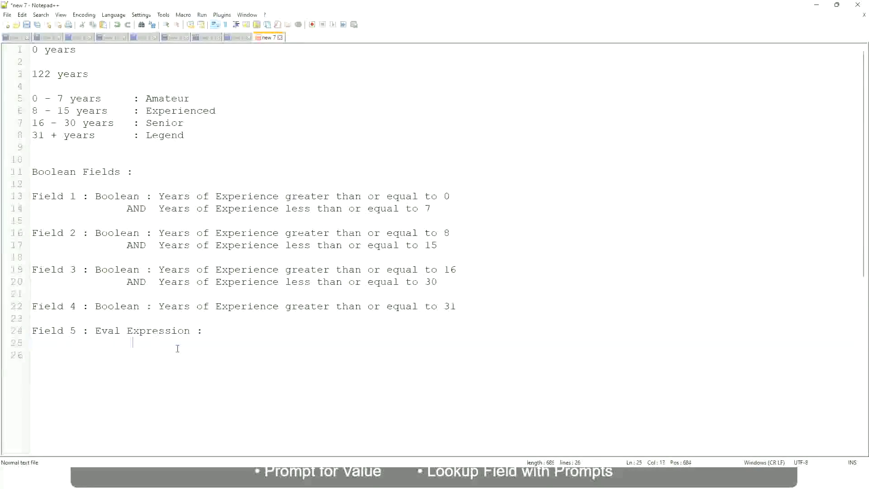
key(ctrl+v)
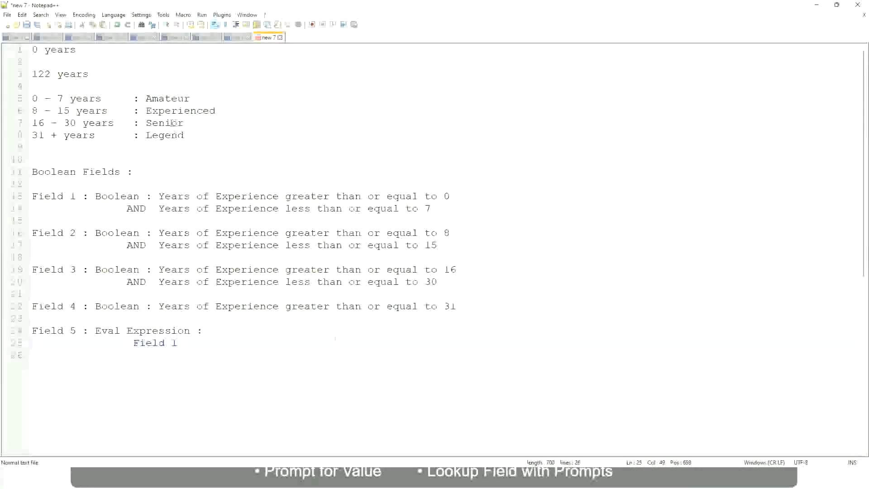
Step: Compare Field 1 under the Eval Expression with the classification labels, and check the return formats on the Calculated Fields functions slide
double_click(172, 98)
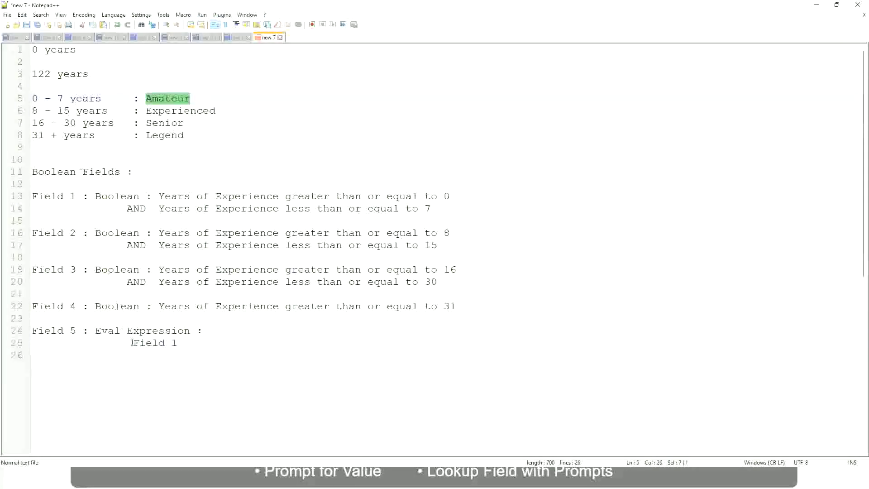
click(147, 344)
drag(132, 344, 185, 344)
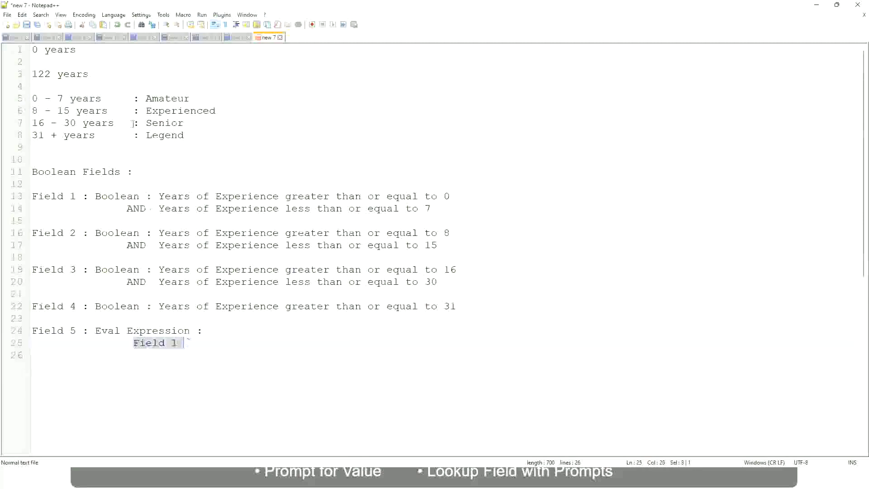
double_click(163, 97)
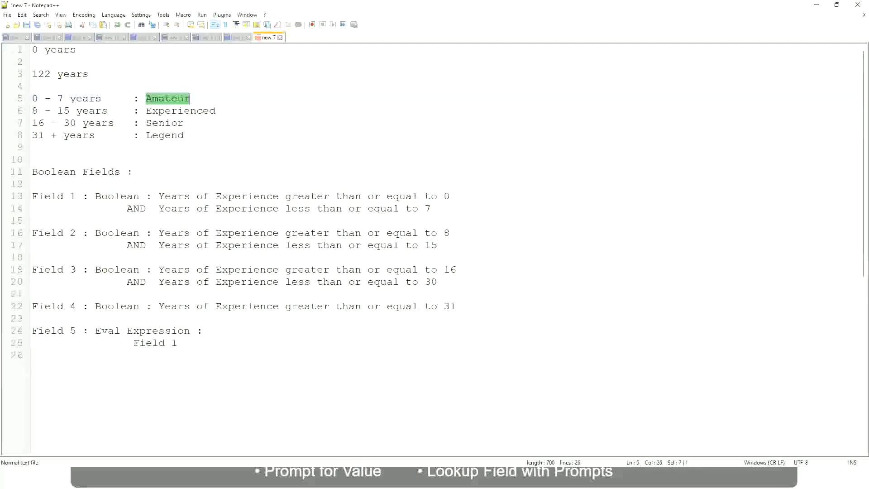
key(alt+Tab)
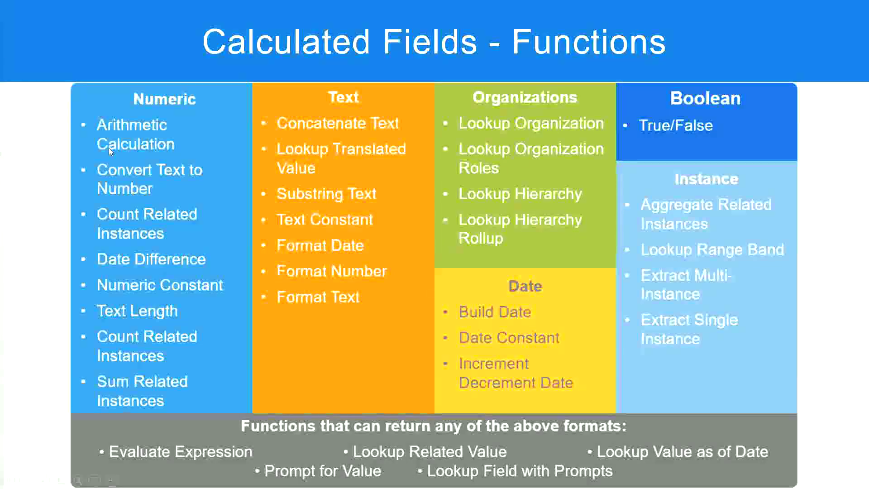
key(alt+Tab)
click(213, 97)
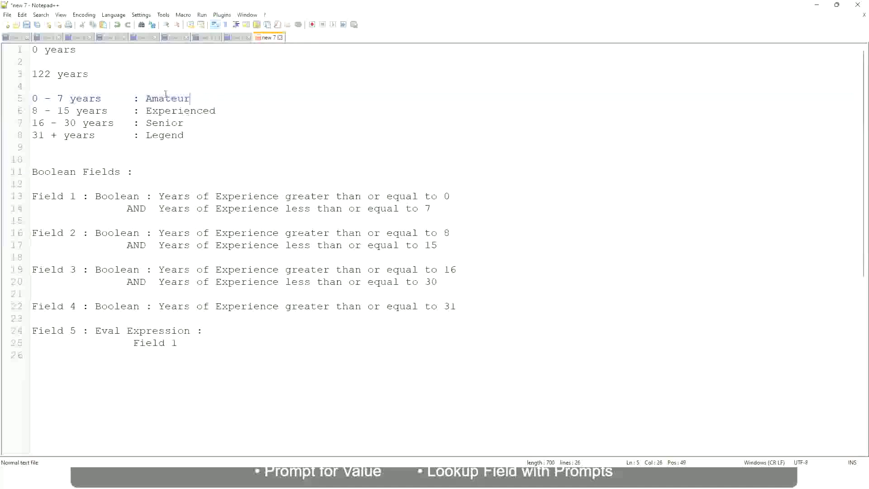
click(169, 123)
click(166, 136)
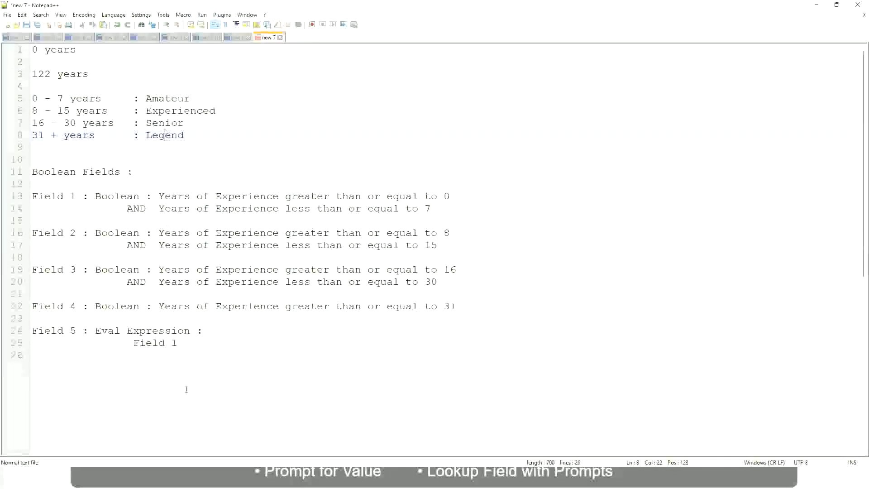
Step: Enter "CF-TextConstant-Amateur" as the return value beside Field 1 in the Eval Expression, spaced well apart from the field name
click(194, 348)
key(Tab)
key(Tab)
key(Tab)
key(Tab)
key(Tab)
text(CF-TextCon)
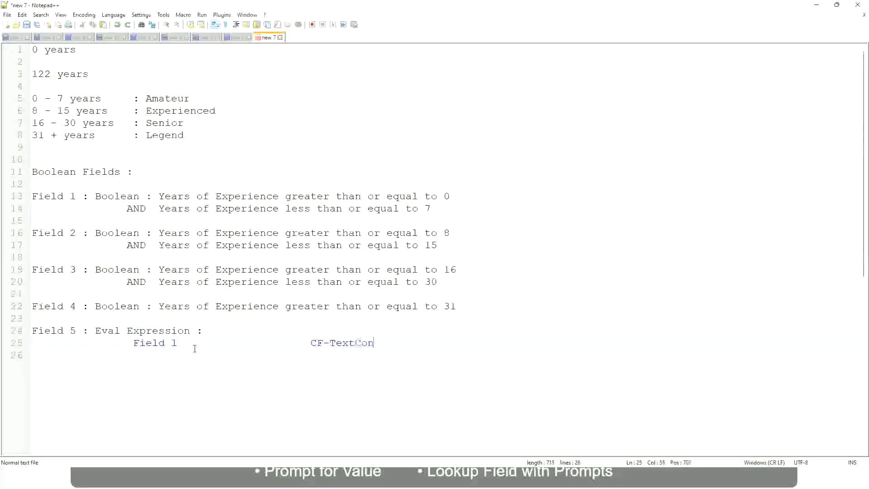
text(stan)
text(t-A)
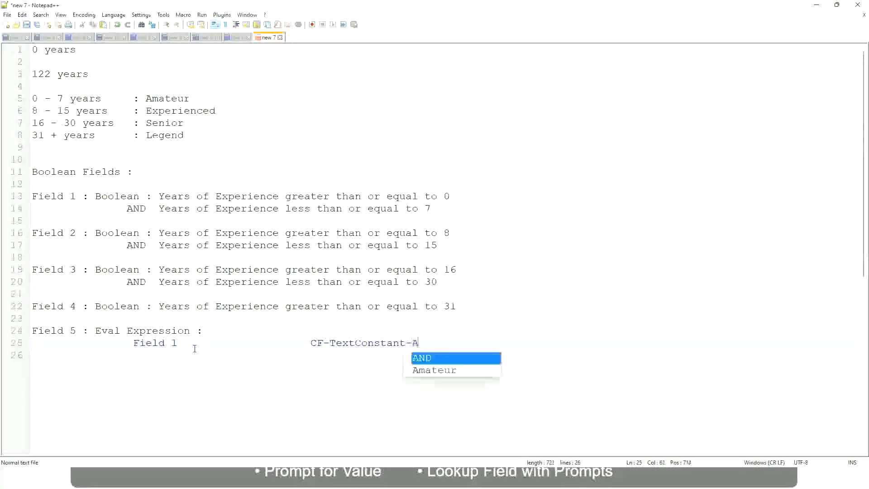
text(mateur)
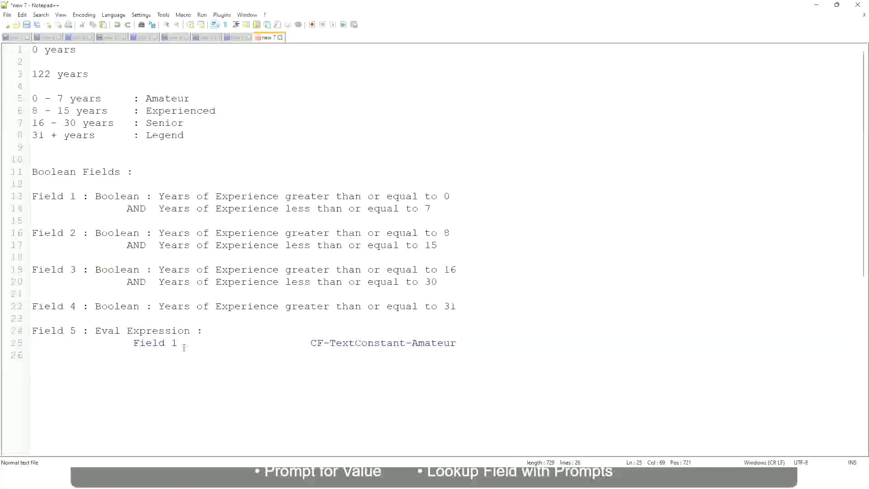
Step: Review Field 1's CF-TextConstant-Amateur return value against the year ranges and labels, and the Eval Expression heading of Field 5
click(180, 356)
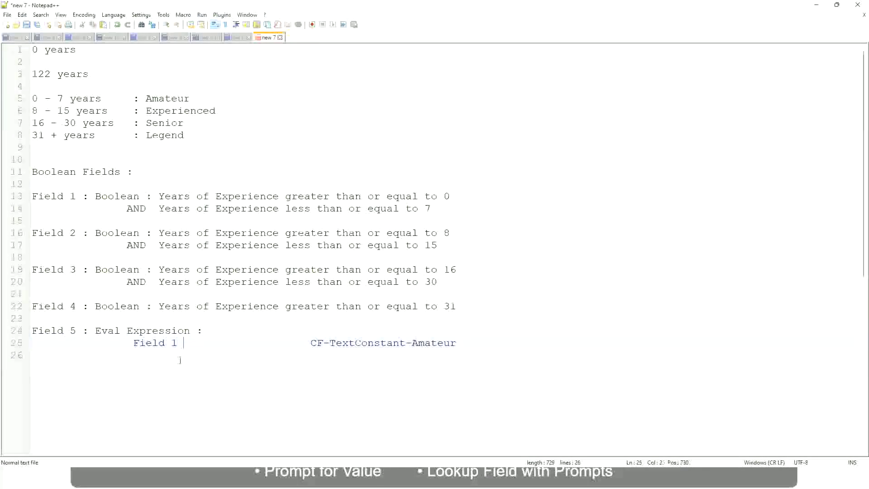
double_click(153, 342)
click(354, 351)
drag(455, 343, 317, 343)
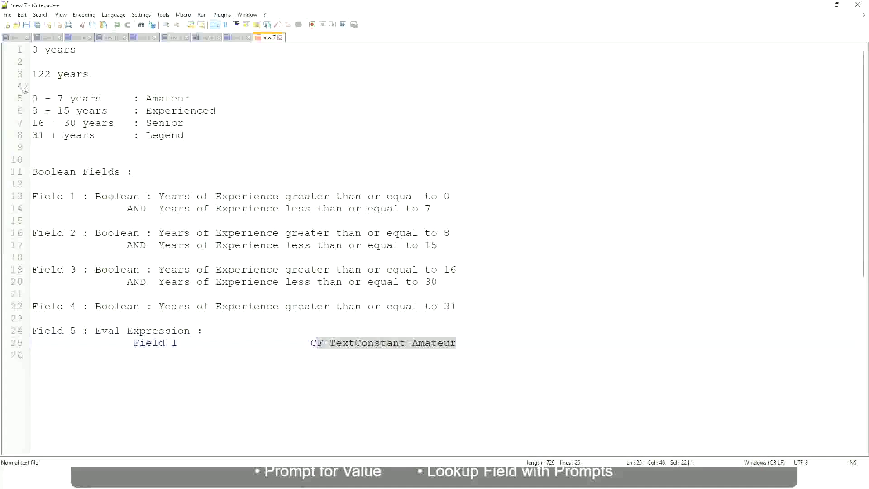
drag(38, 98, 80, 102)
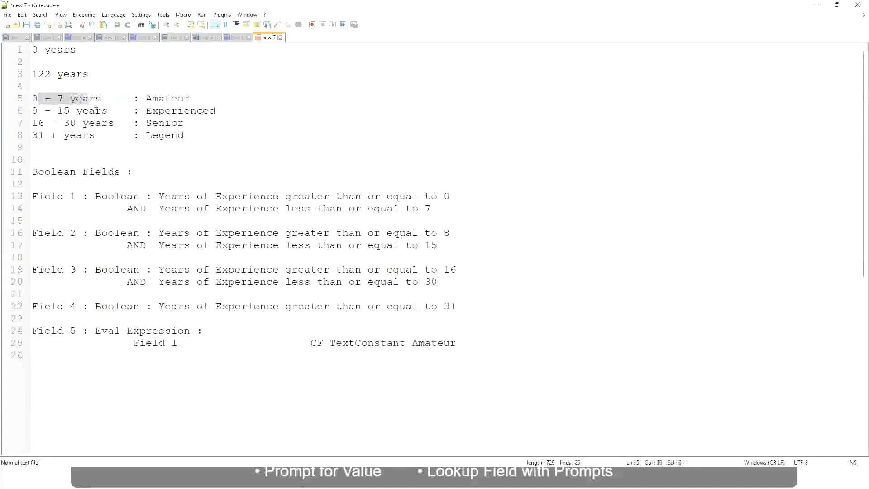
click(82, 104)
click(65, 135)
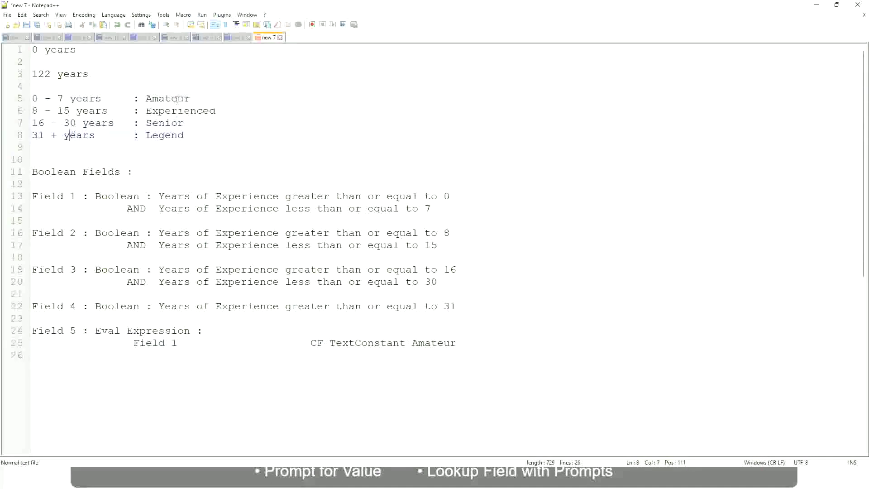
click(167, 137)
click(71, 317)
drag(96, 330, 202, 330)
click(226, 321)
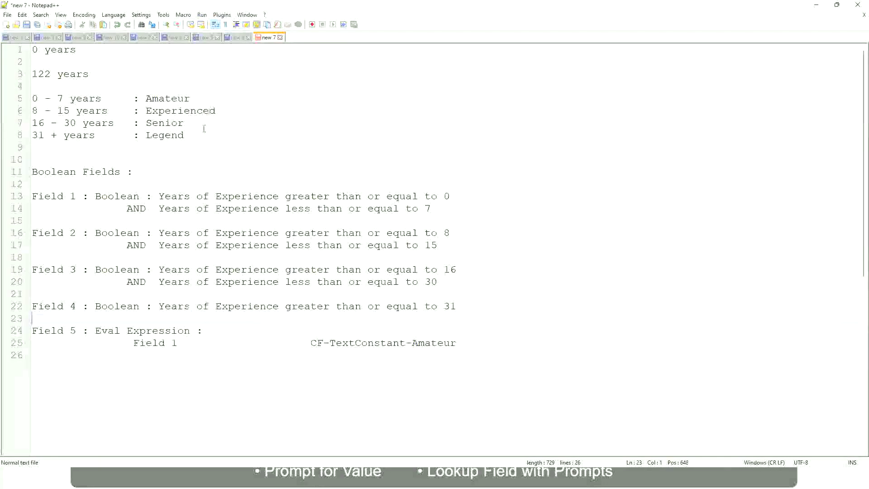
Step: Select the four classification lines, from "0 - 7 years : Amateur" to "31 + years : Legend"
click(190, 136)
key(shift+Up)
key(shift+Up)
key(shift+Up)
key(shift+Home)
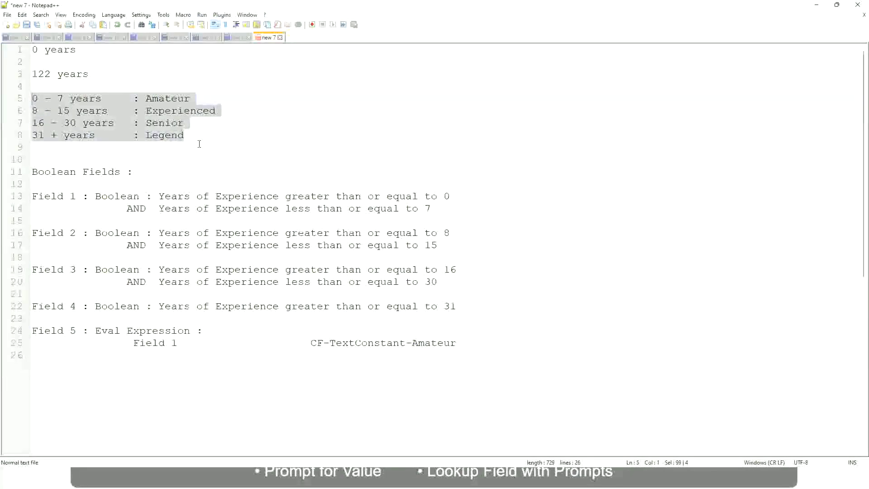